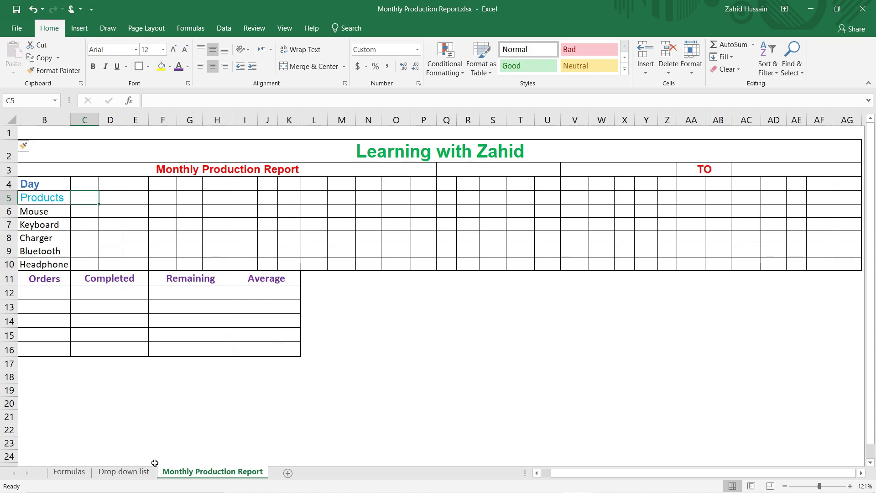
Select the January–December month list C3:C14 on the Drop down list sheet, then cancel Define Name
click(127, 471)
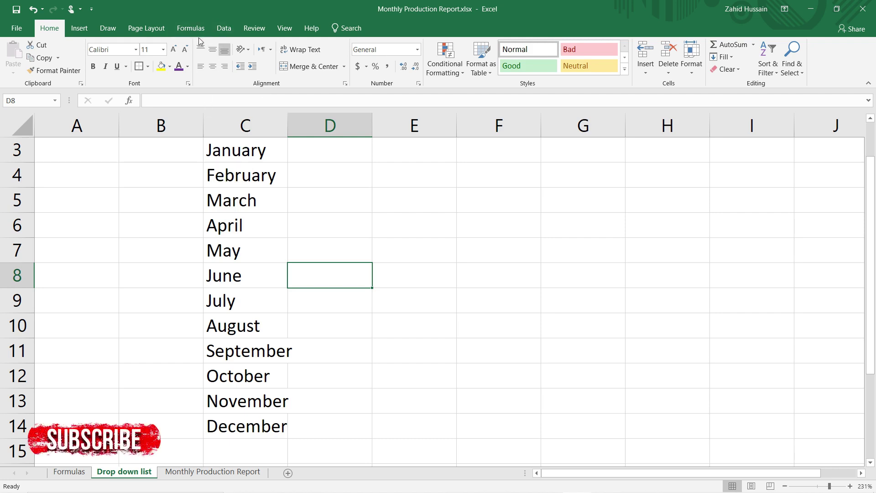
click(191, 28)
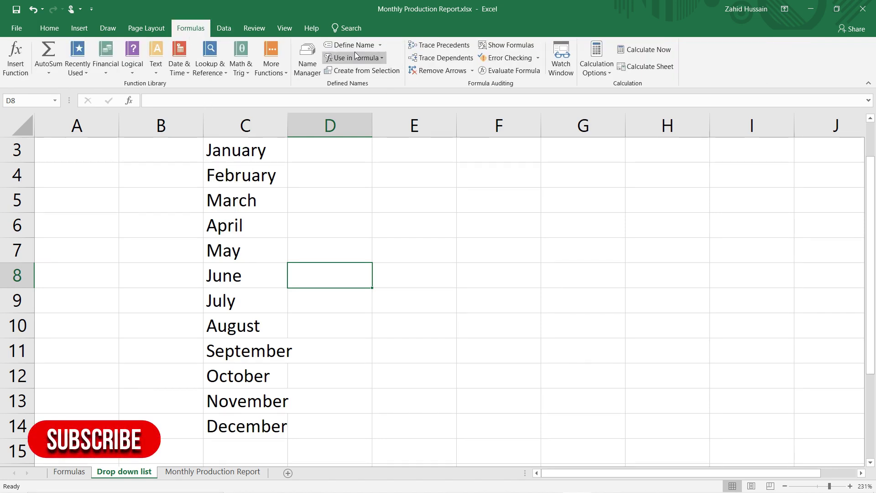
drag(276, 147, 261, 427)
click(352, 45)
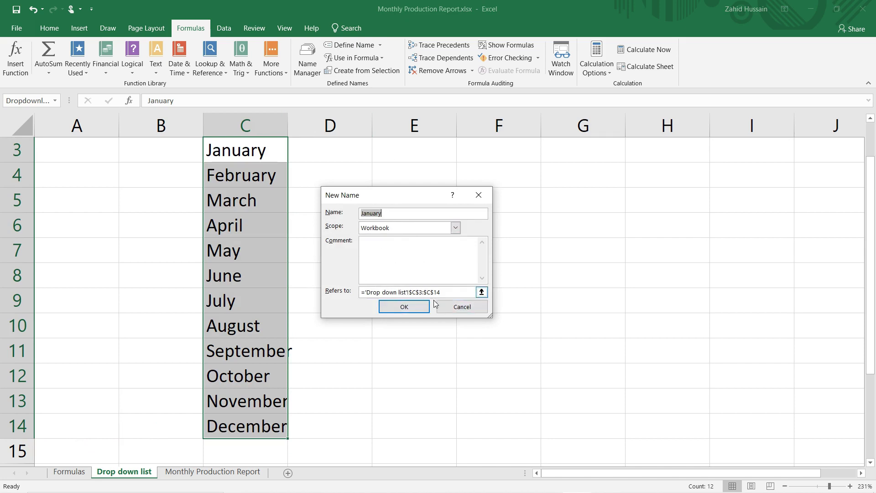
click(460, 309)
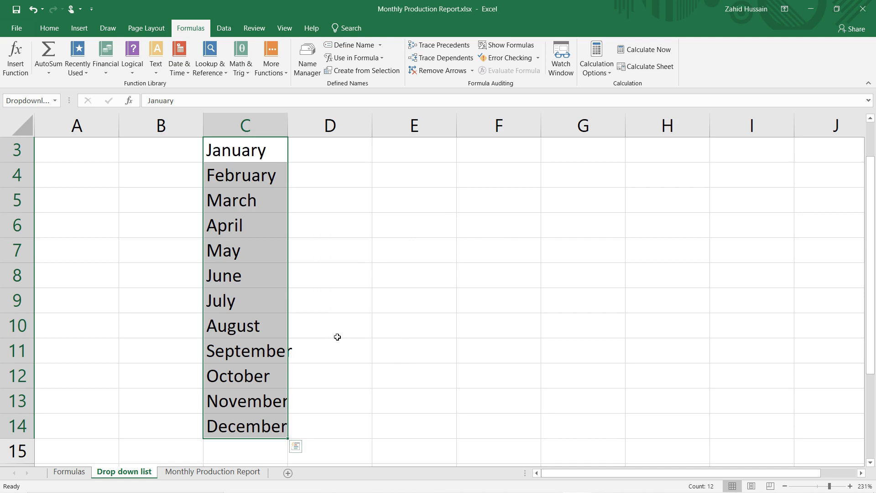
Look over the Formulas sheet, then go back to the Monthly Production Report sheet
click(72, 472)
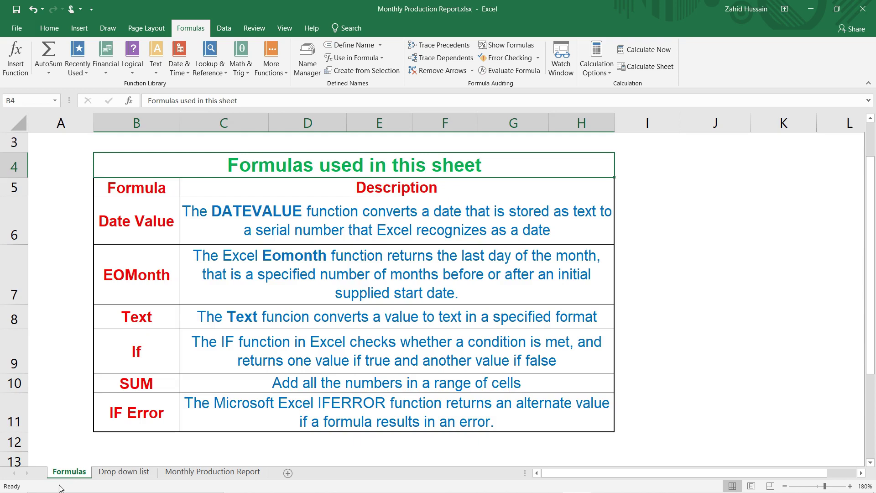
click(196, 477)
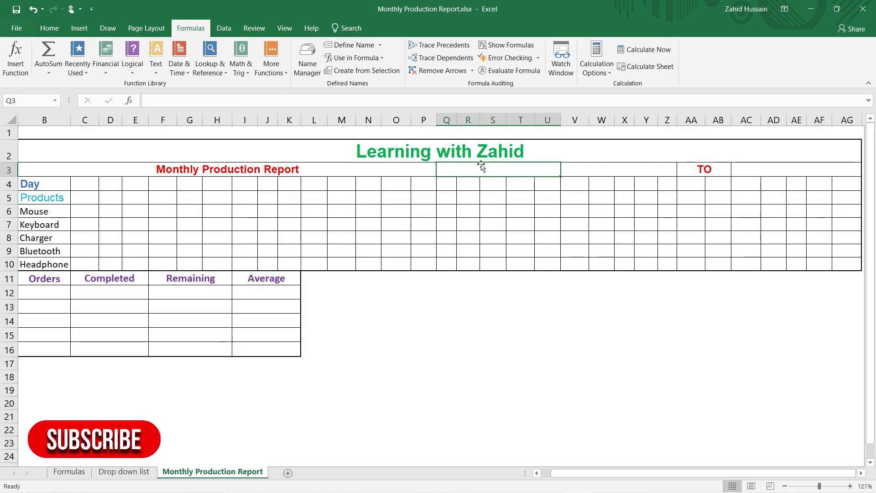
Add List data validation to Q3, sourced from the month names on the Drop down list sheet
click(224, 28)
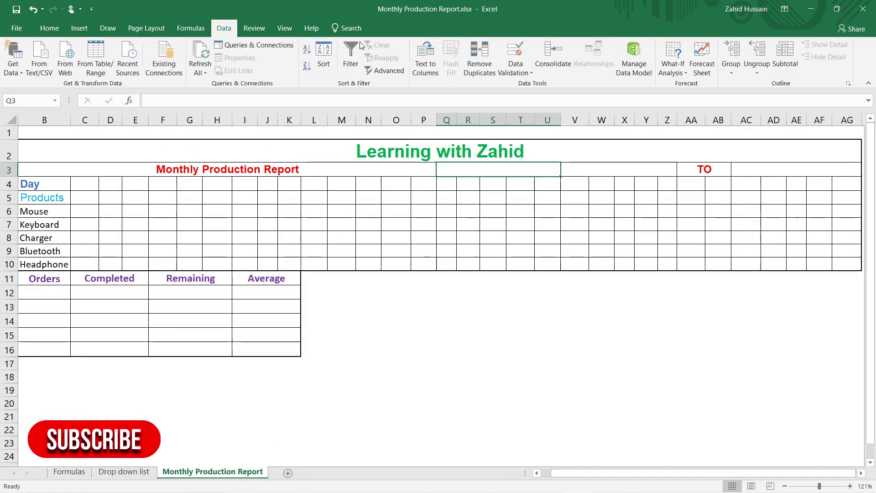
click(513, 60)
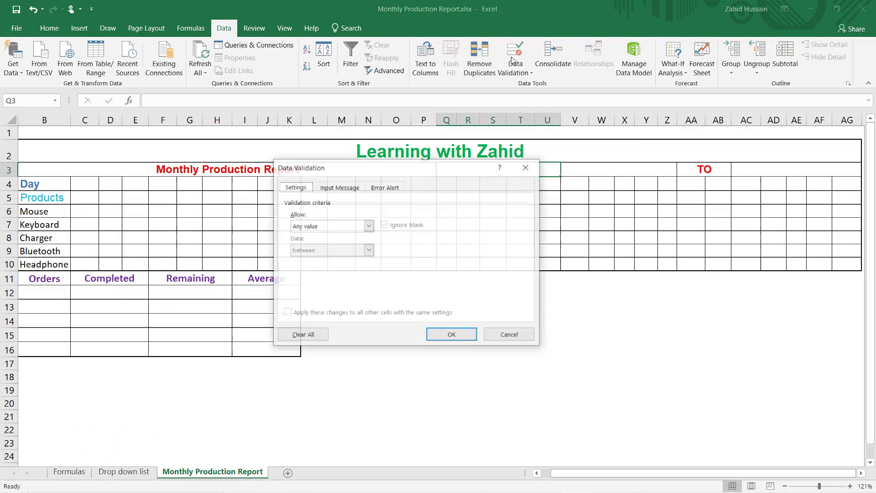
click(322, 228)
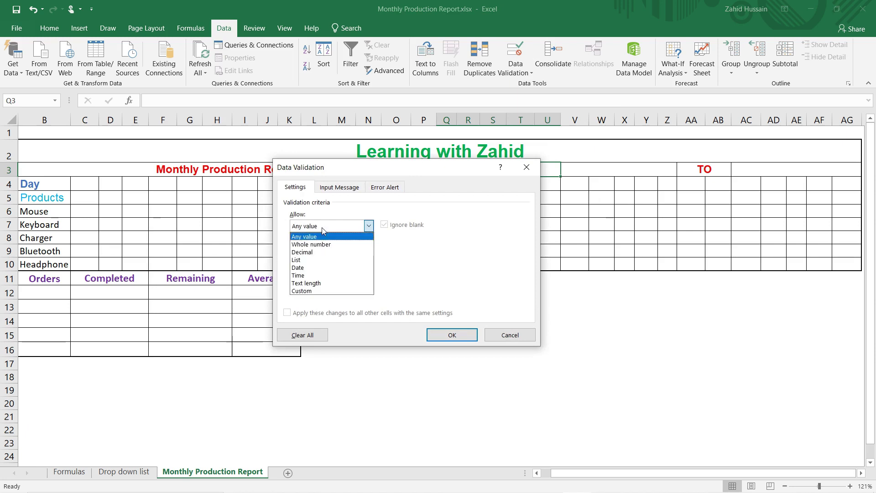
click(312, 260)
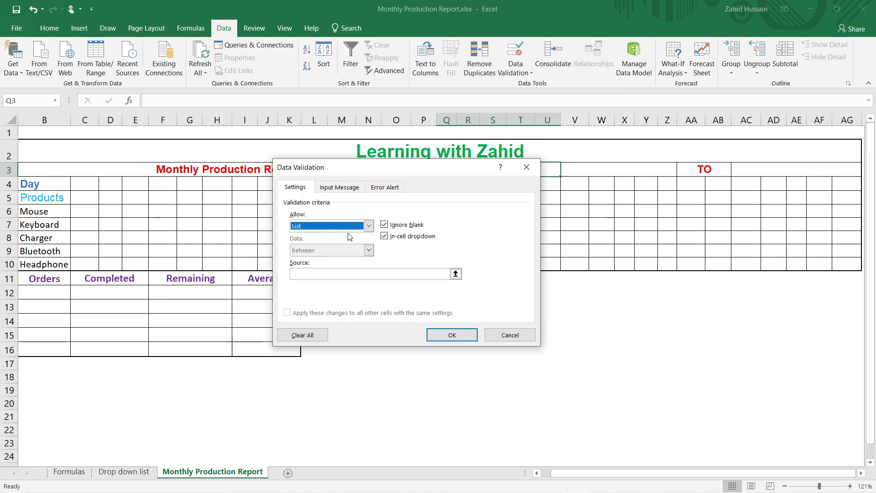
click(408, 273)
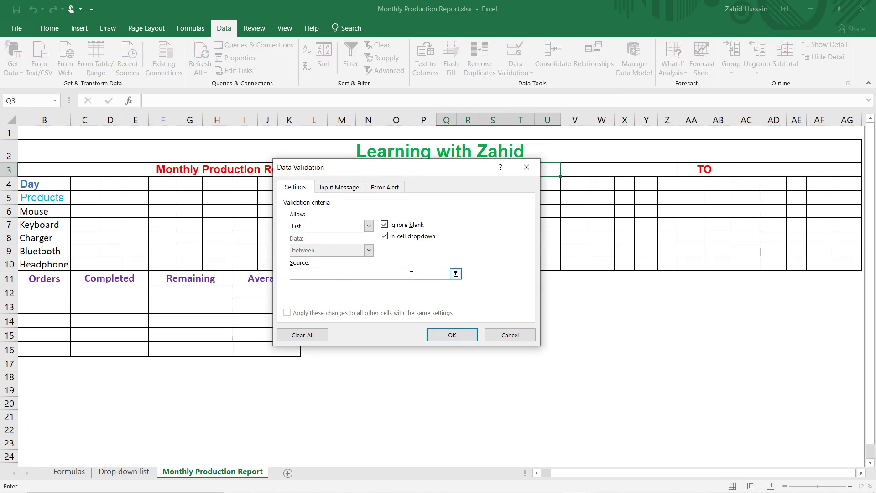
click(455, 274)
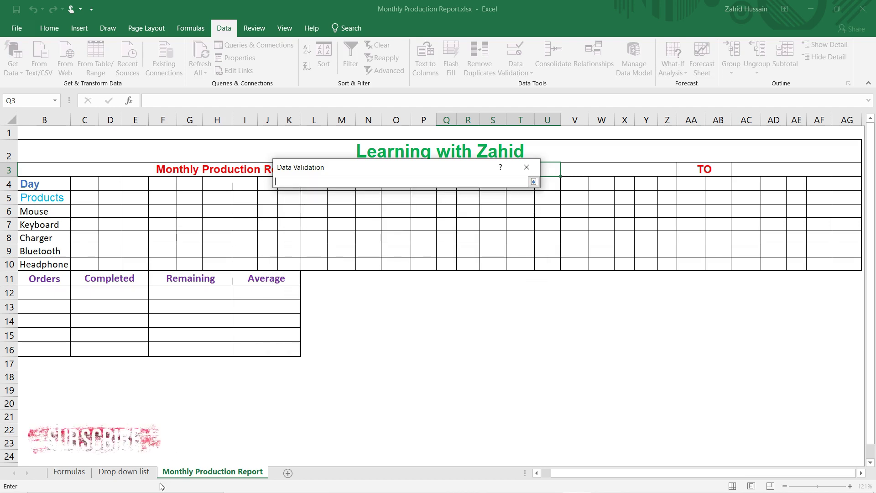
click(133, 473)
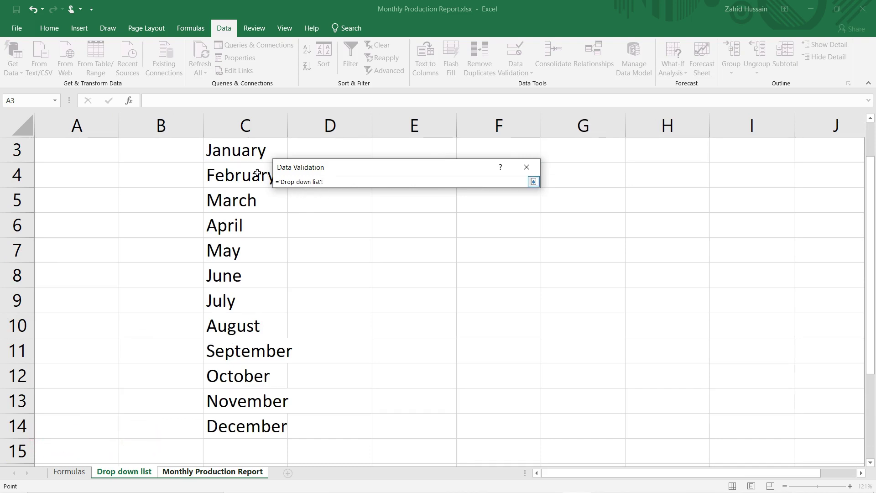
drag(247, 151, 211, 423)
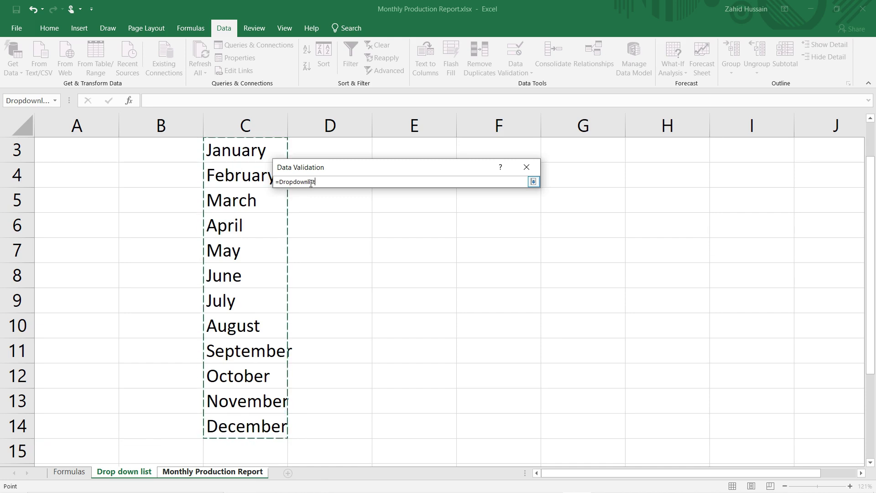
click(533, 182)
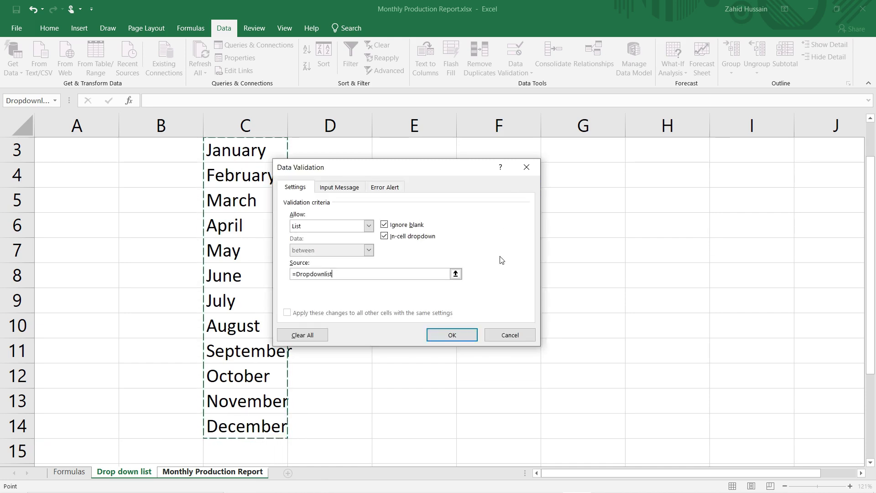
click(451, 335)
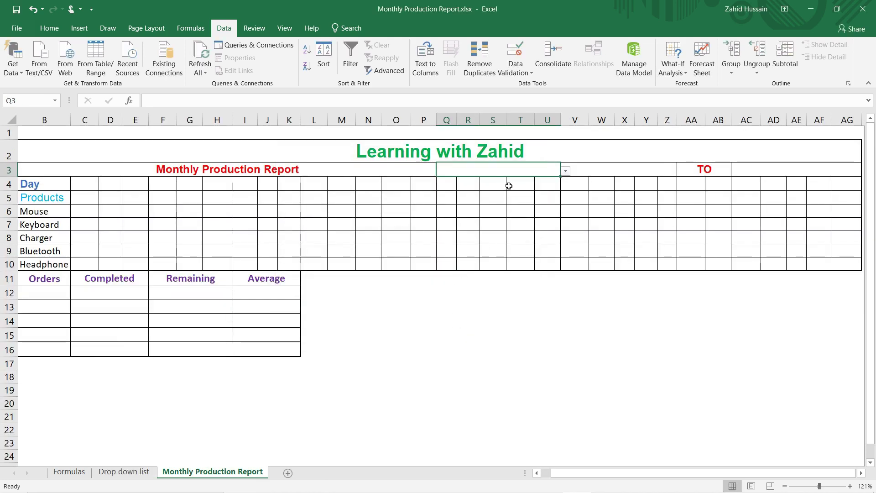
Pick August as the report month from the Q3 dropdown
click(565, 171)
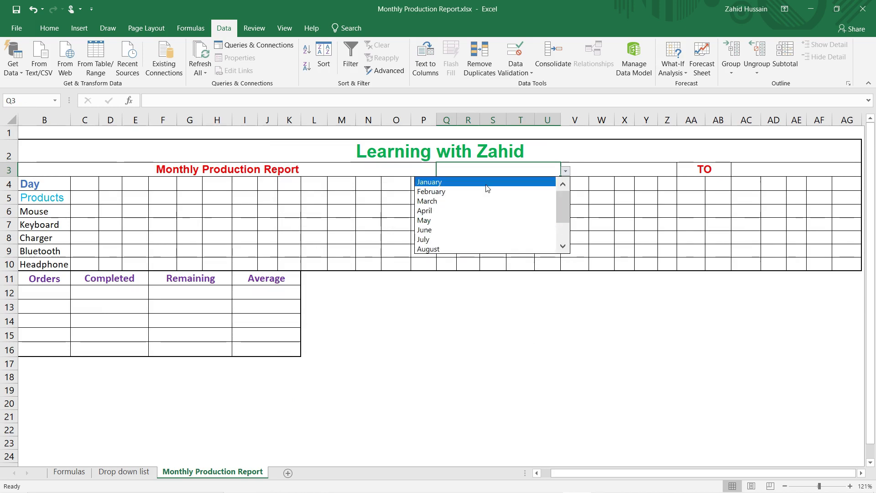
click(472, 249)
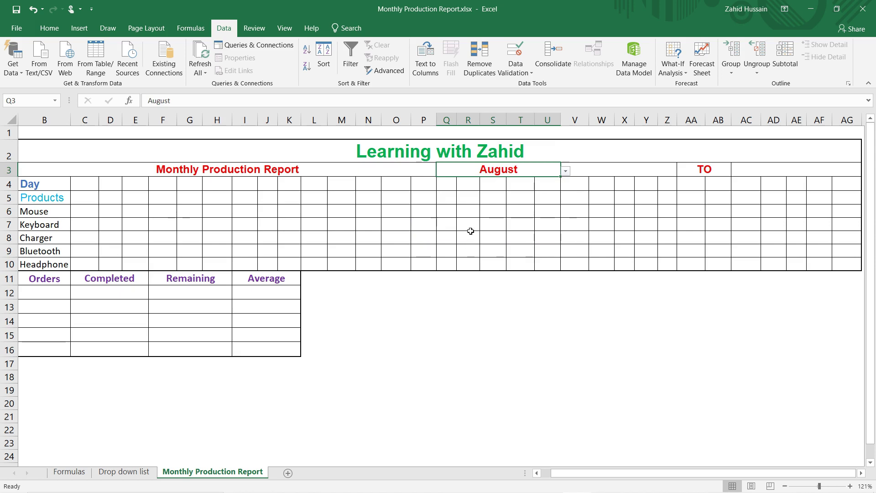
click(597, 169)
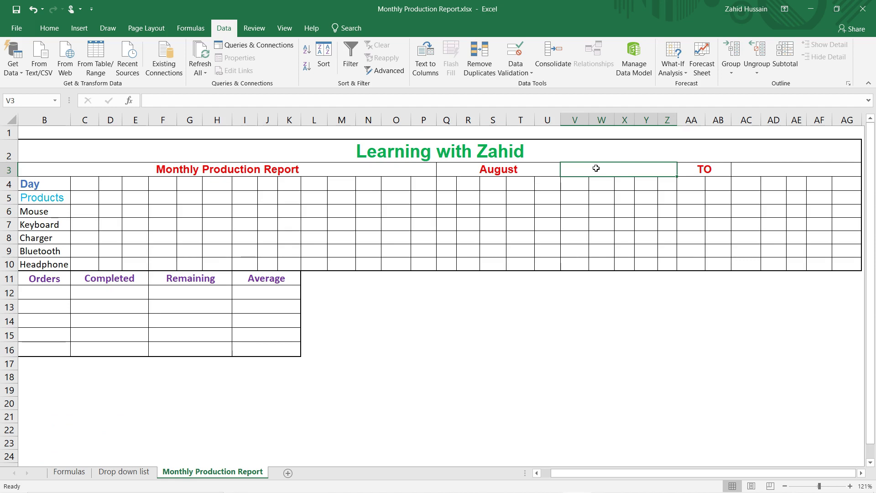
click(629, 197)
Enter =DATEVALUE(1&Q3) in V3 so it shows the start date 8/1/2020
click(630, 169)
text(=date)
key(Down)
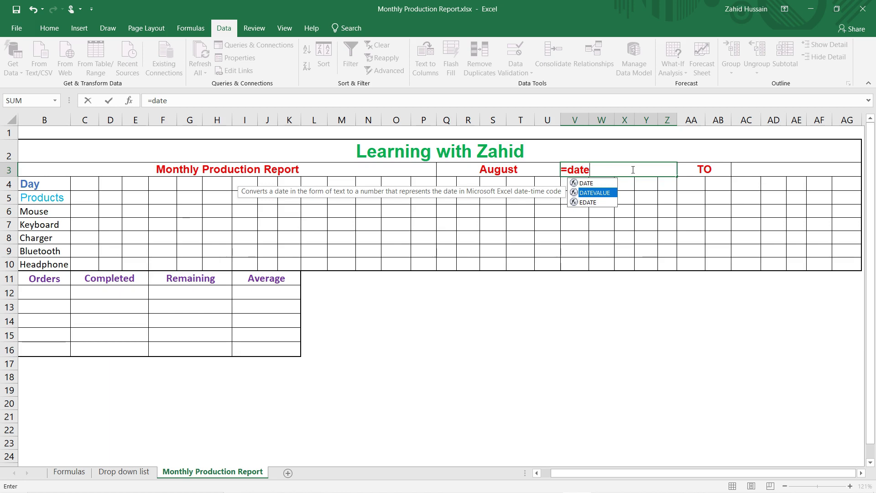
key(Tab)
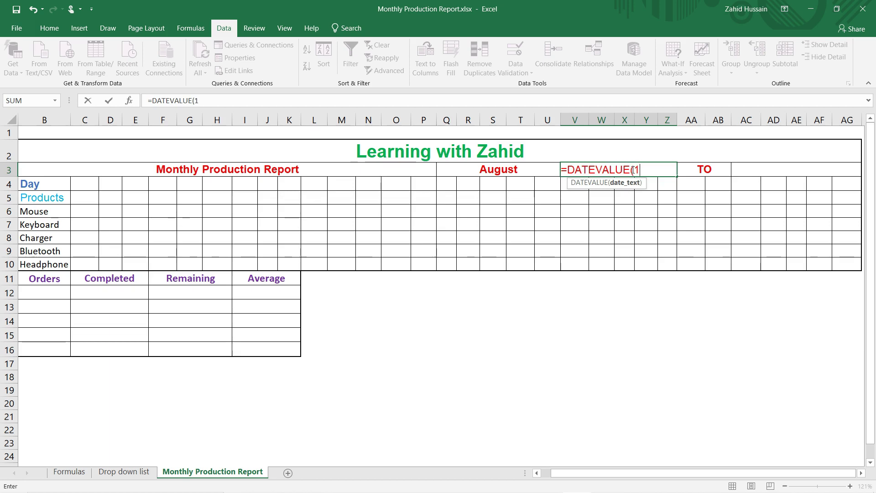
text(&)
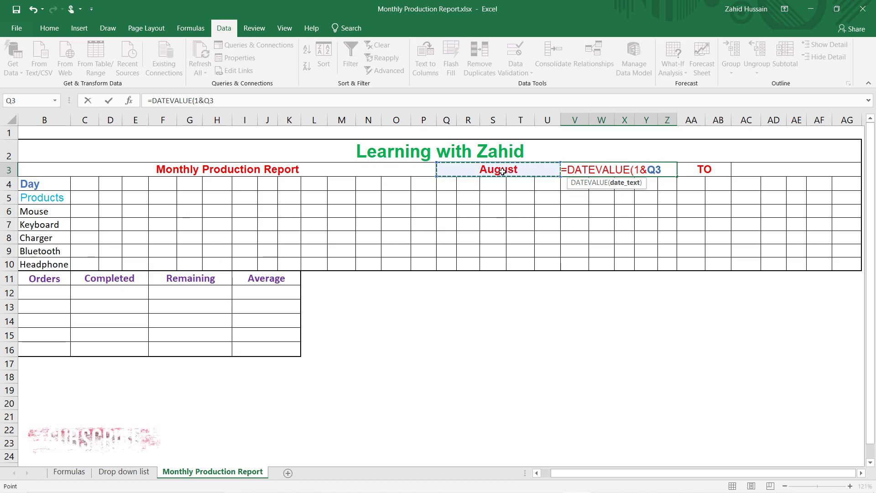
text())
key(ctrl+Return)
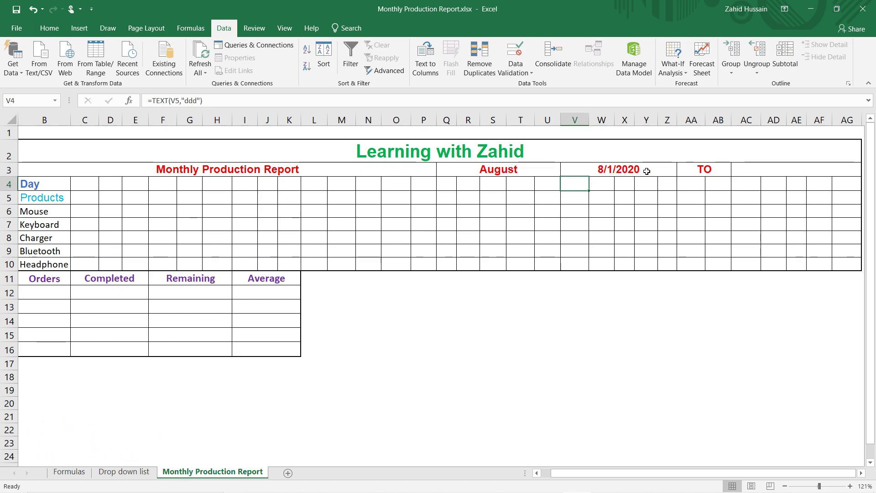
click(708, 169)
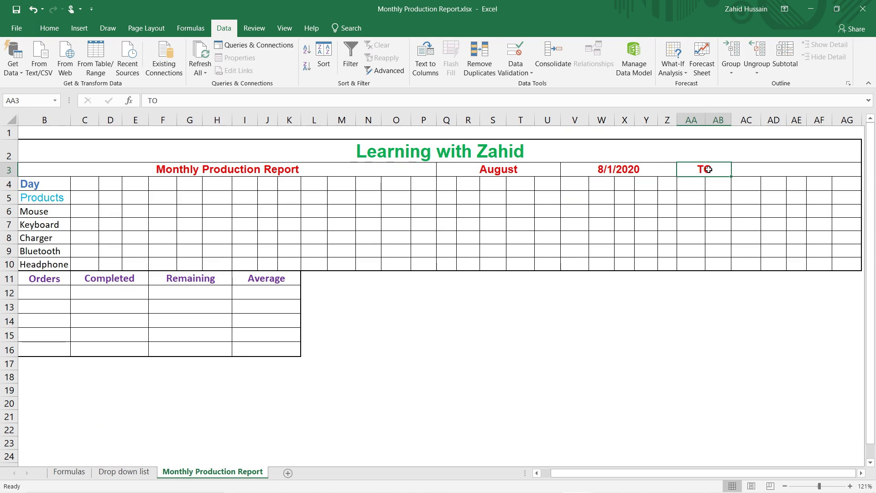
Enter =EOMONTH(V3,0) in AC3 to show the month's end date 8/31/2020
click(738, 170)
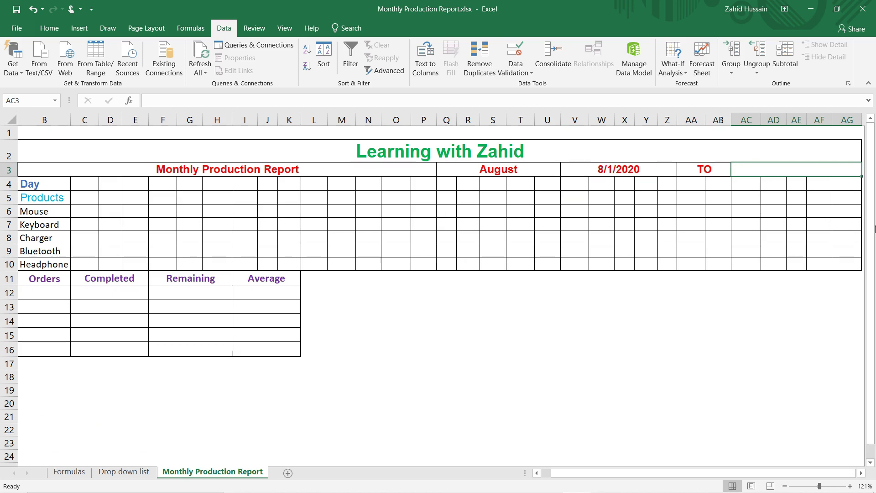
text(=e)
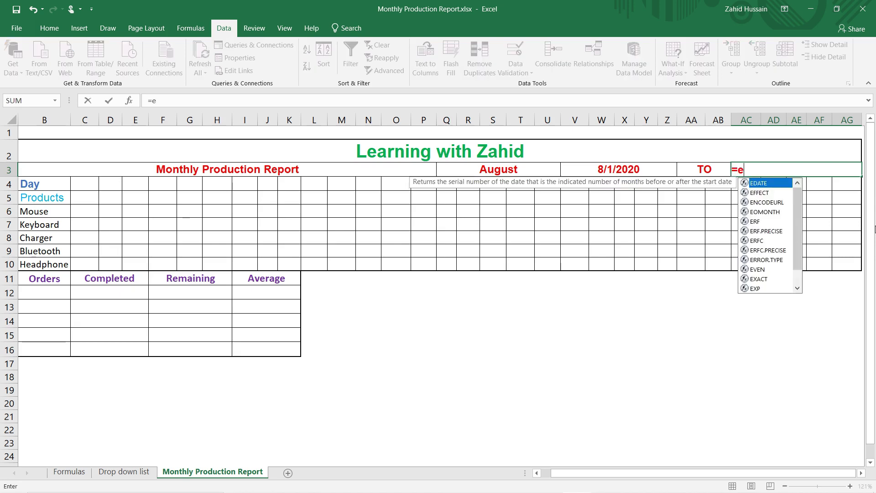
text(om)
key(Tab)
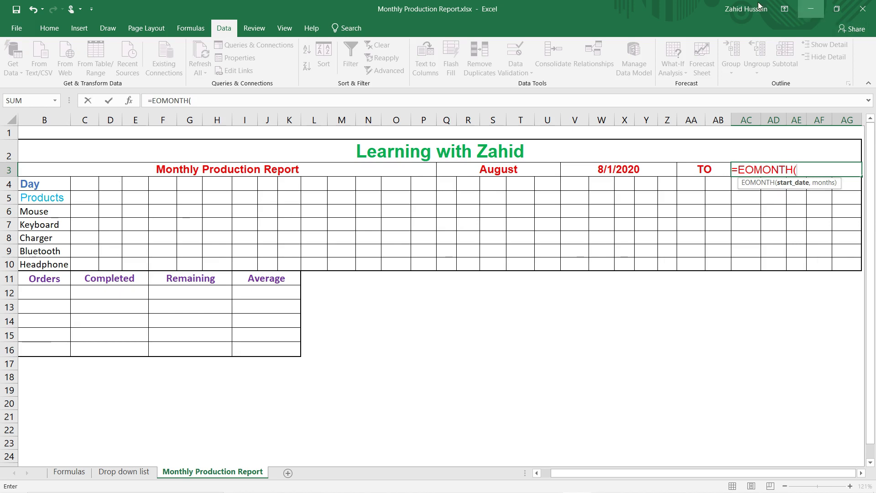
click(612, 174)
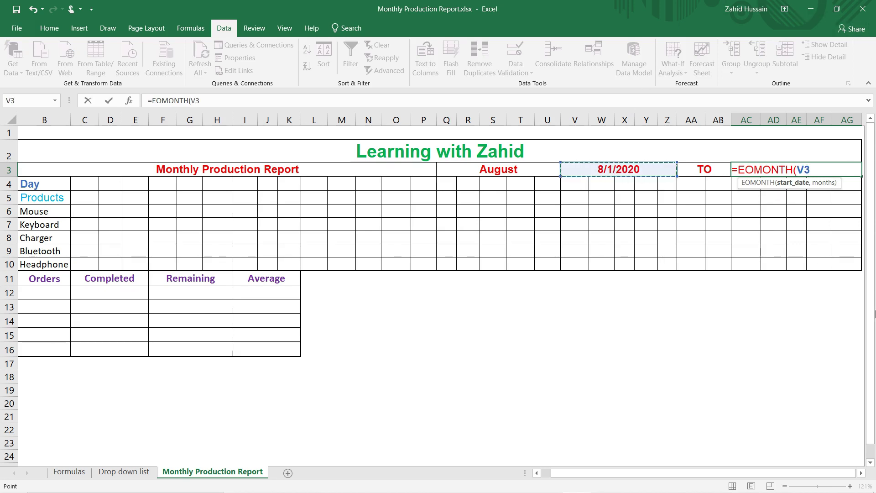
text(,)
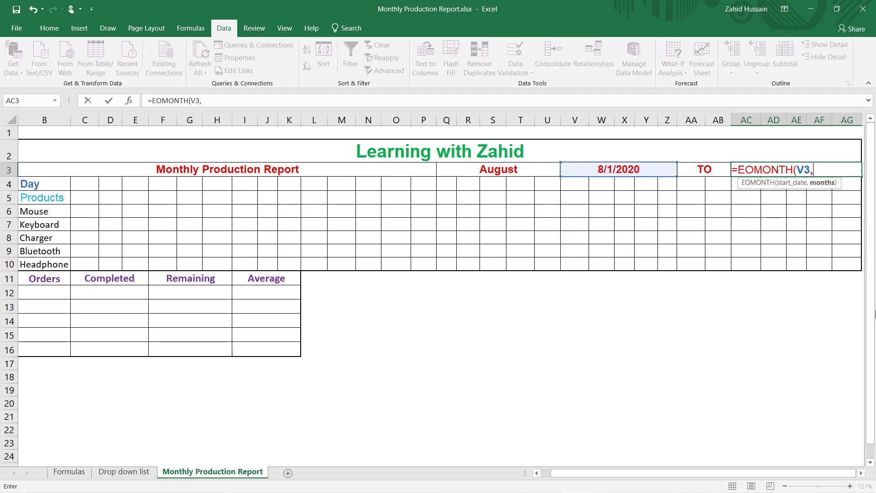
text(0)
text())
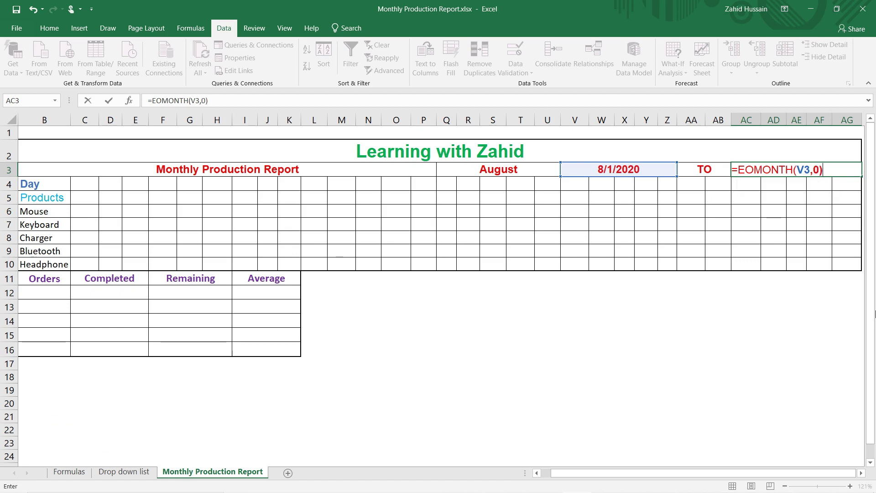
key(Return)
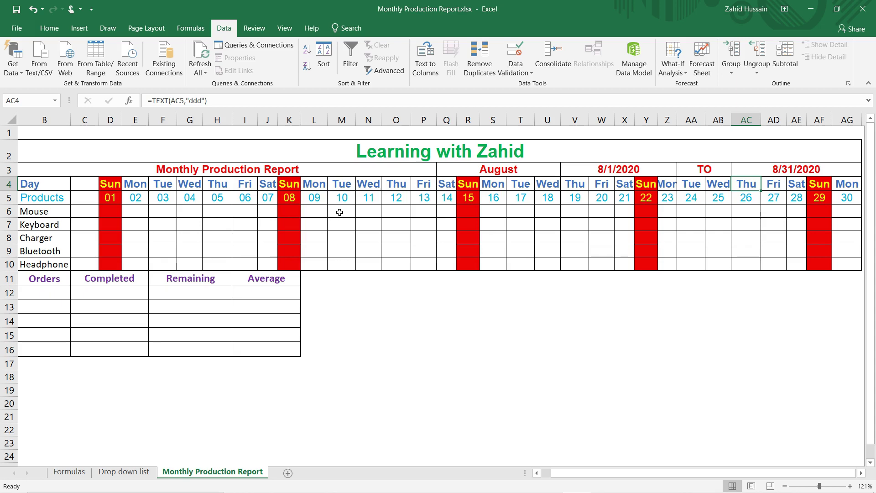
Clear D5 and relink it to the start date with =V3, so the calendar starts Saturday 01
click(111, 198)
key(Delete)
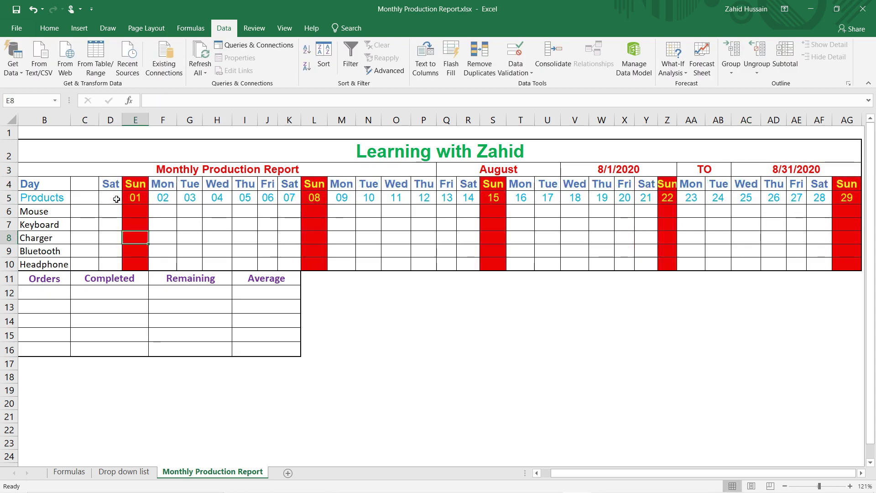
click(117, 199)
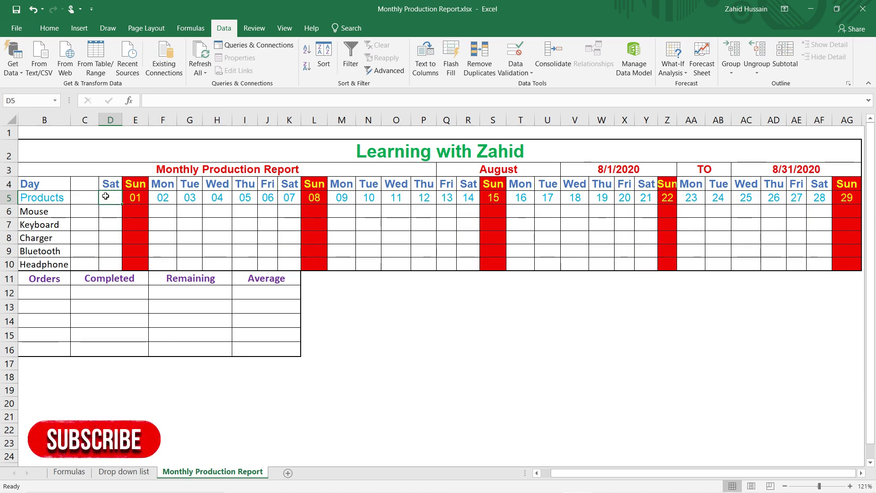
text(=)
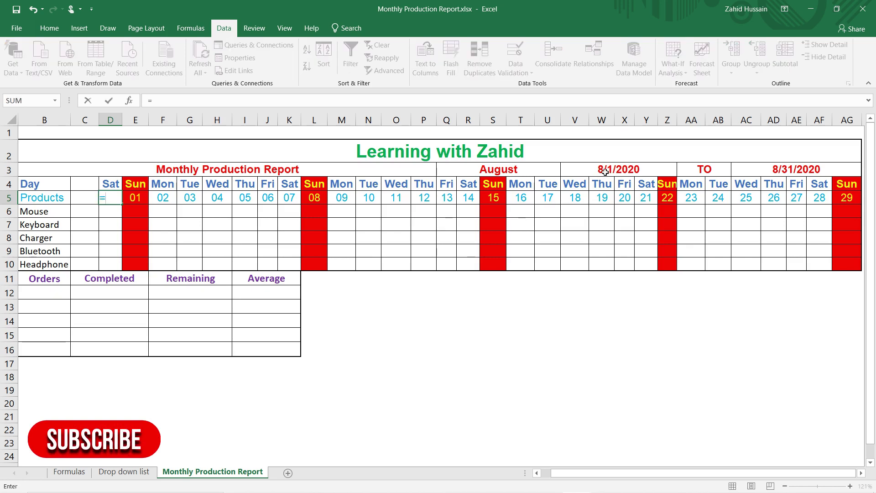
click(605, 172)
key(Return)
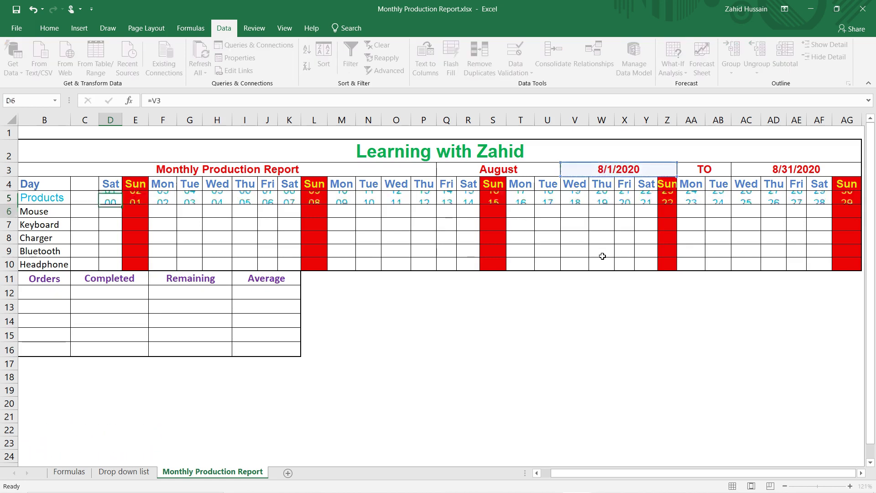
click(117, 199)
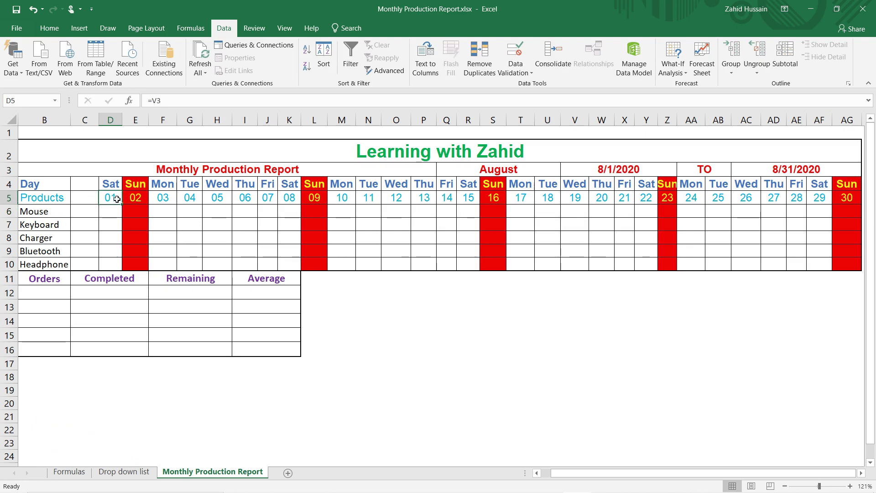
click(50, 28)
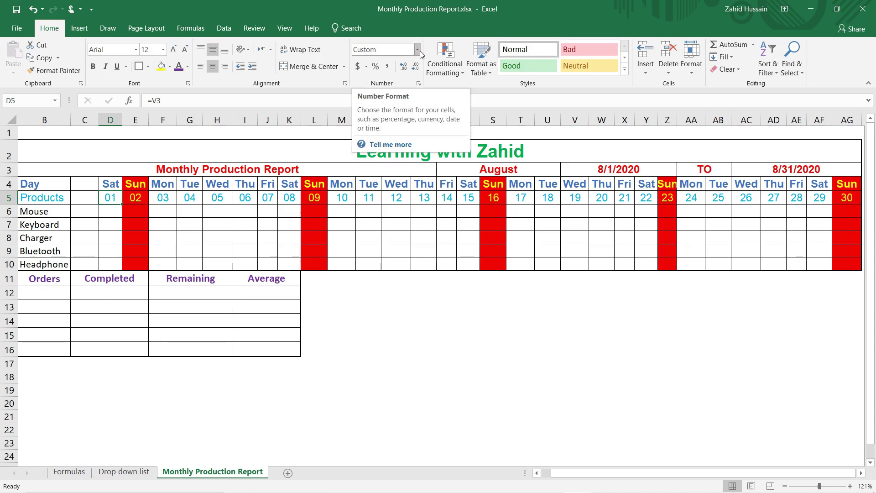
Give D5 a short date, then a custom dd number format so it displays 01
click(417, 49)
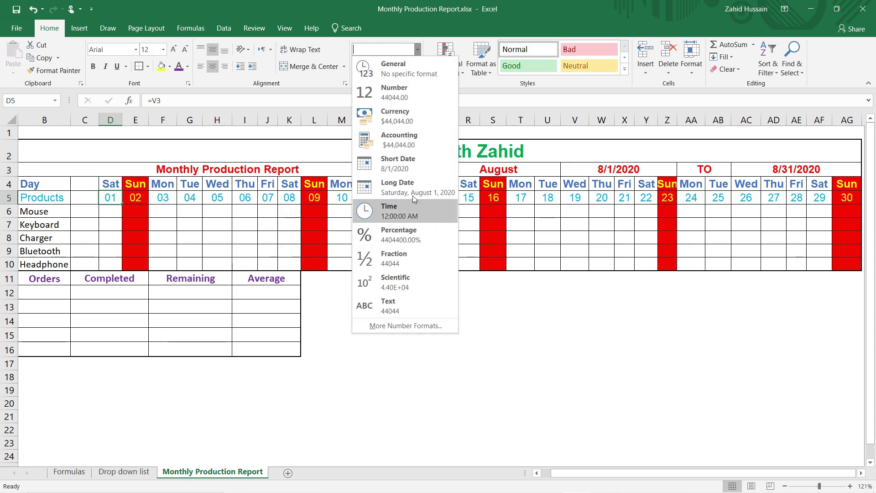
click(405, 165)
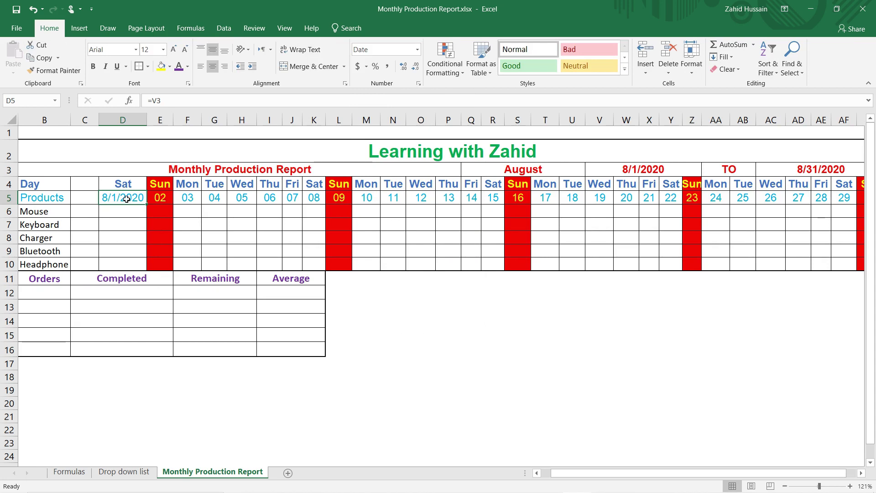
click(417, 49)
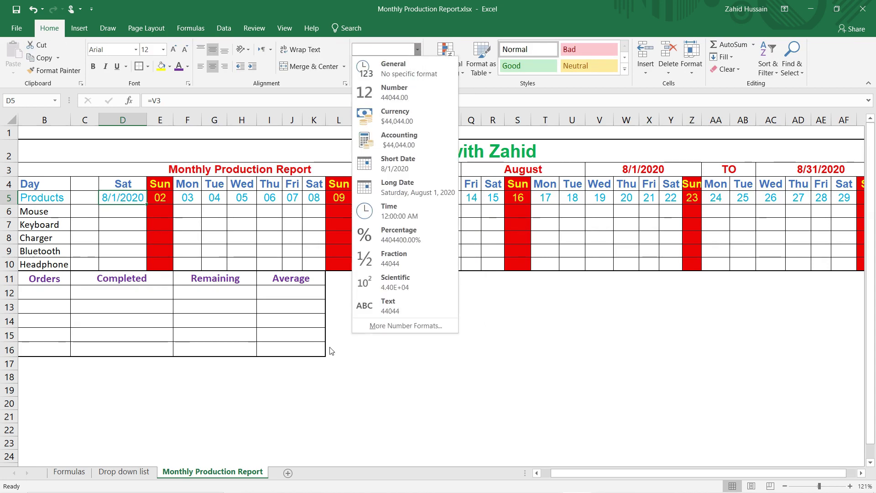
click(370, 326)
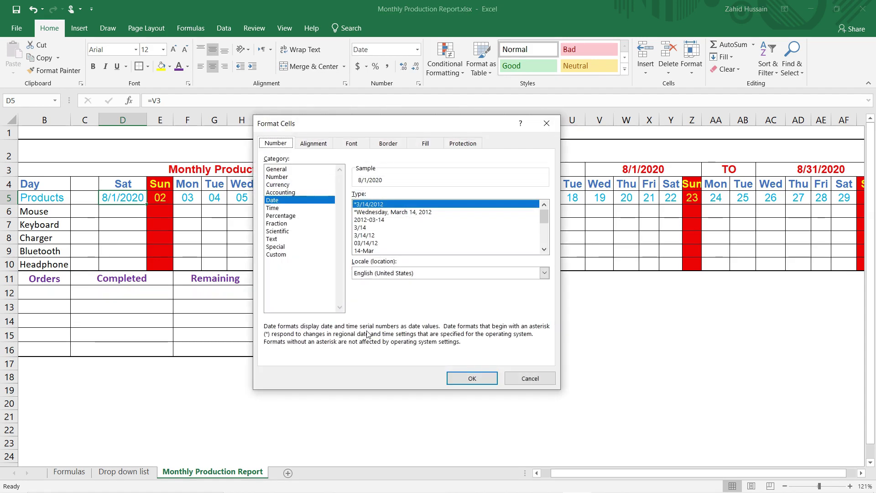
click(278, 255)
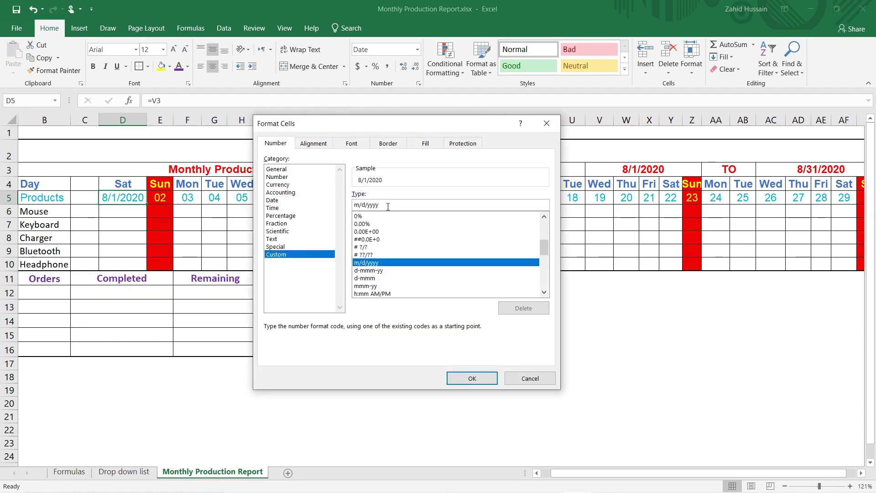
key(BackSpace)
key(BackSpace)
key(BackSpace)
key(BackSpace)
key(BackSpace)
key(BackSpace)
key(BackSpace)
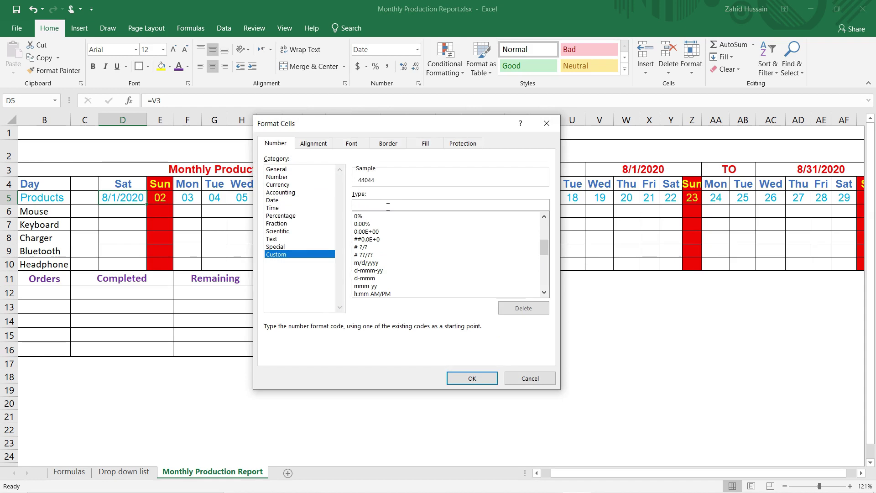
text(dd)
click(472, 379)
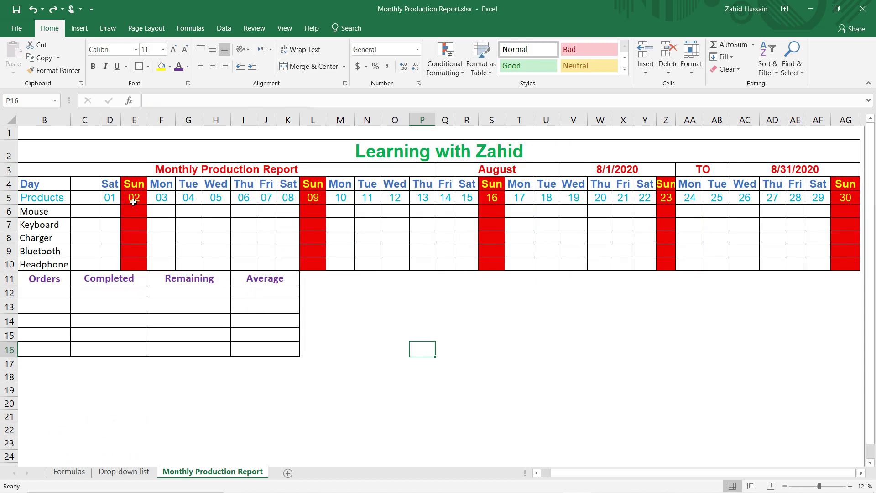
Start an IF formula in E5 comparing D5 against the end date in AC3
double_click(133, 200)
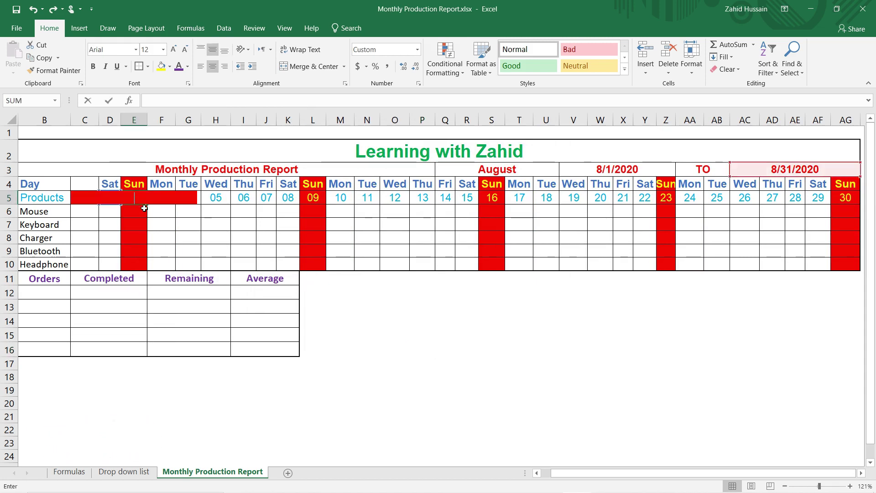
text(=)
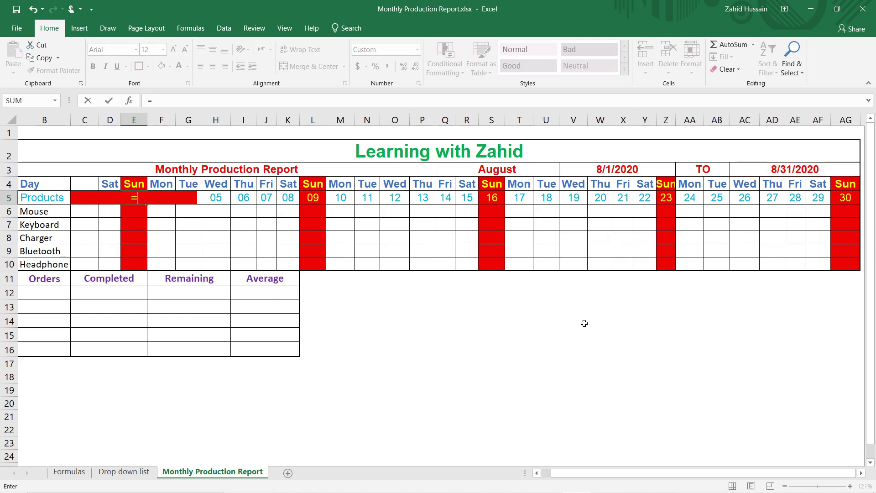
text(if)
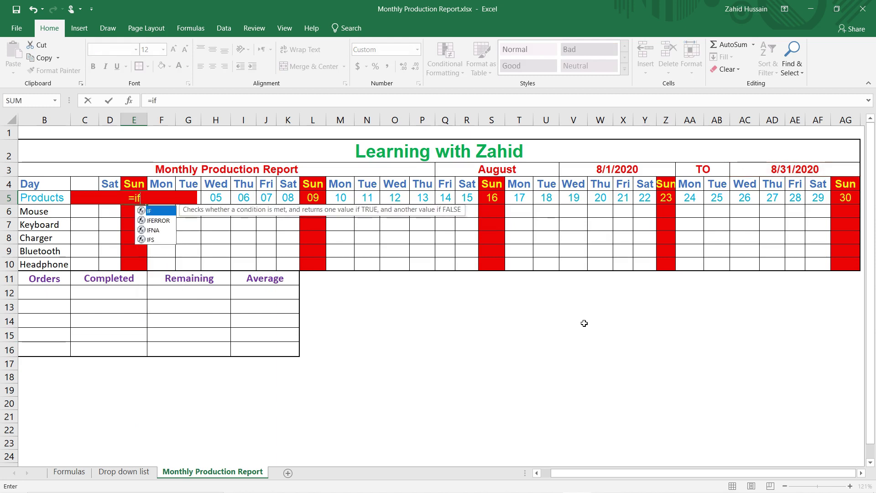
key(Tab)
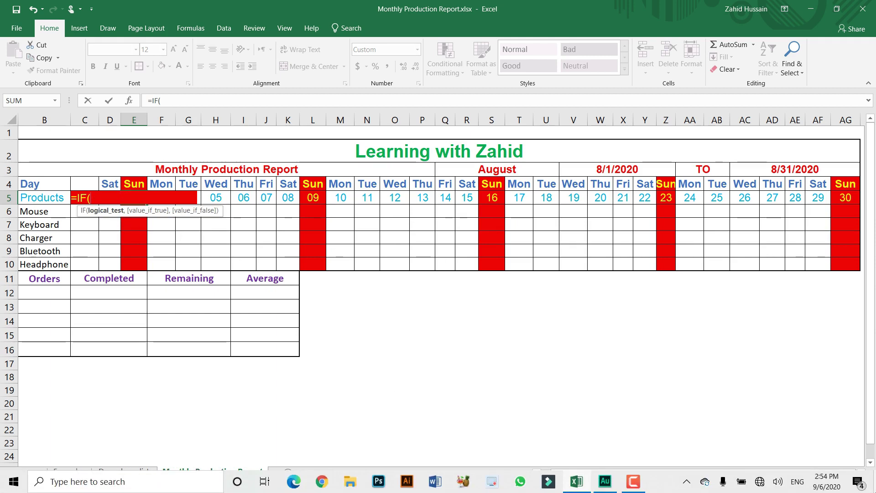
text(d5)
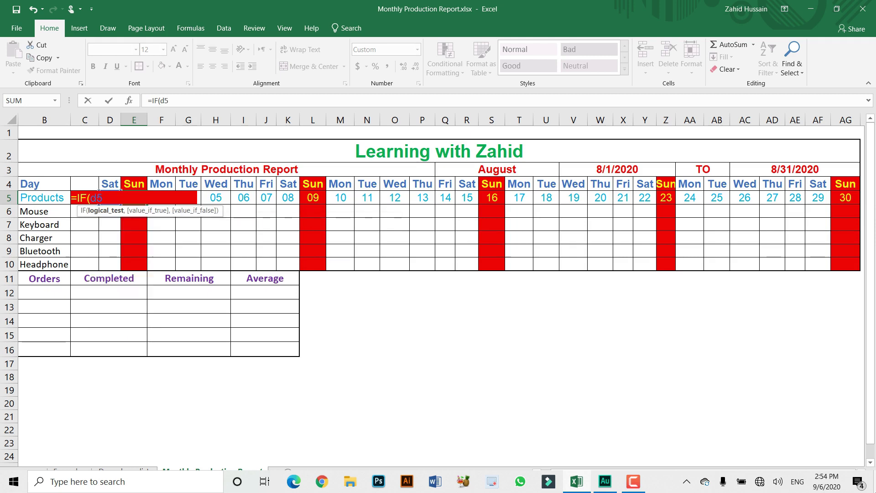
text(,)
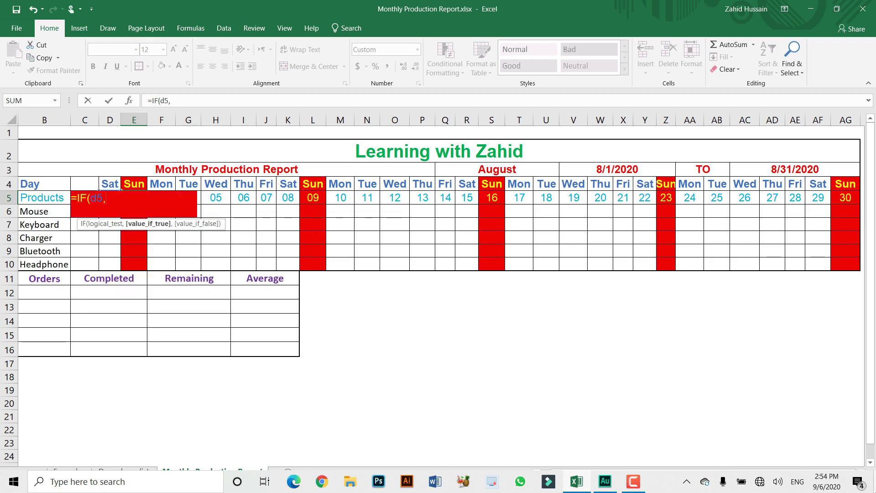
key(BackSpace)
text(<)
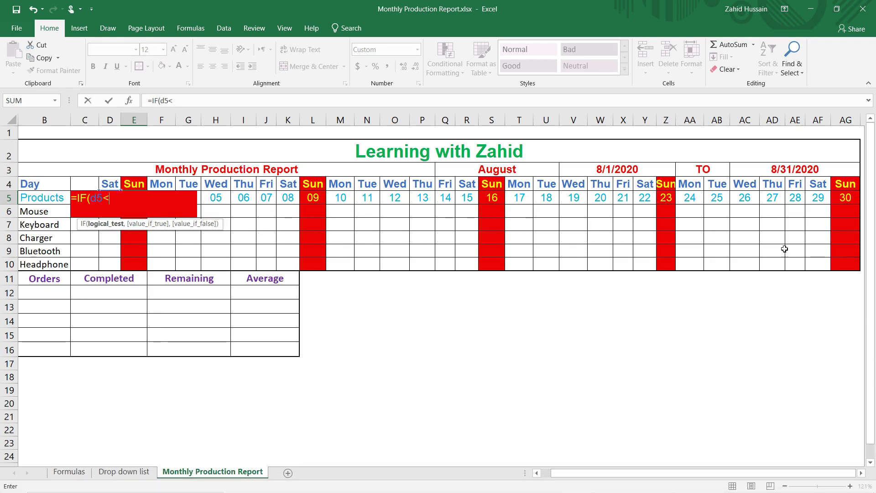
click(794, 168)
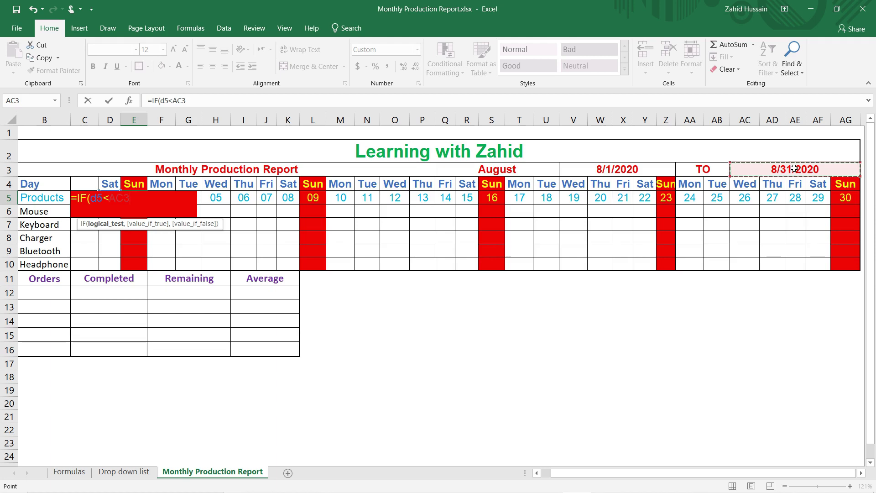
text(,)
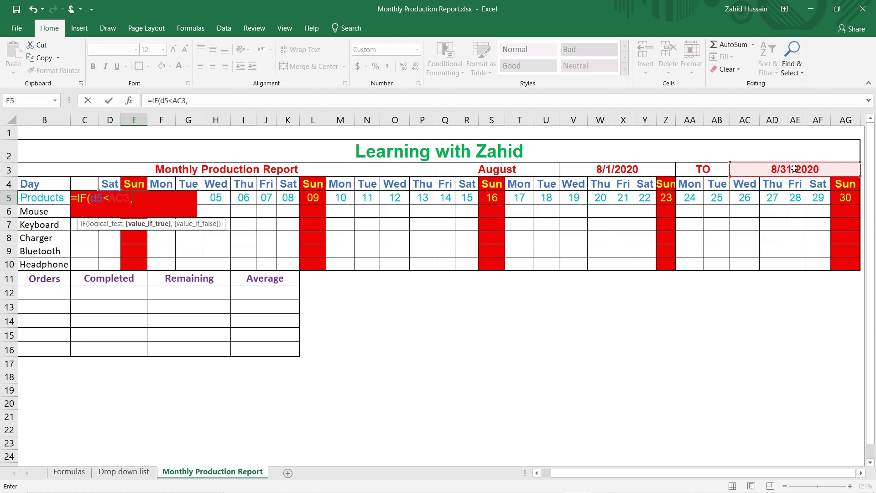
Make AC3 absolute and complete E5 as =IF(D5<$AC$3,D5+1,""), showing 02
key(Left)
key(BackSpace)
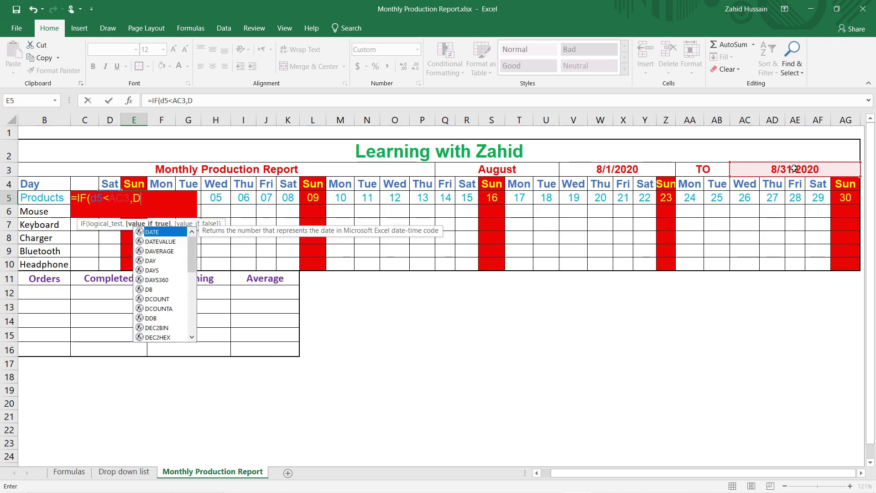
key(BackSpace)
key(BackSpace)
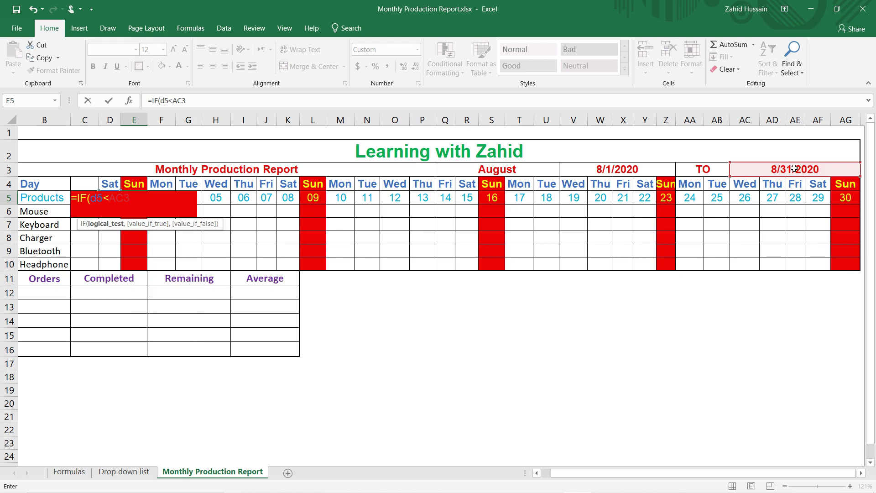
key(F4)
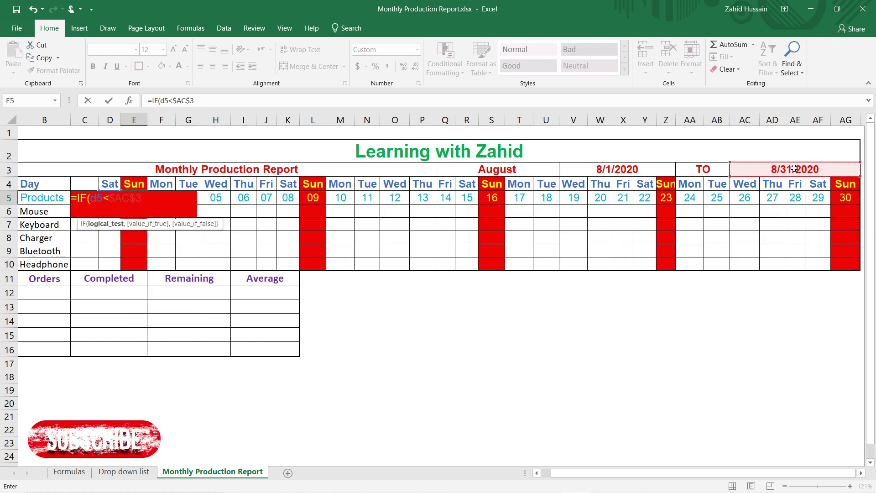
text(,)
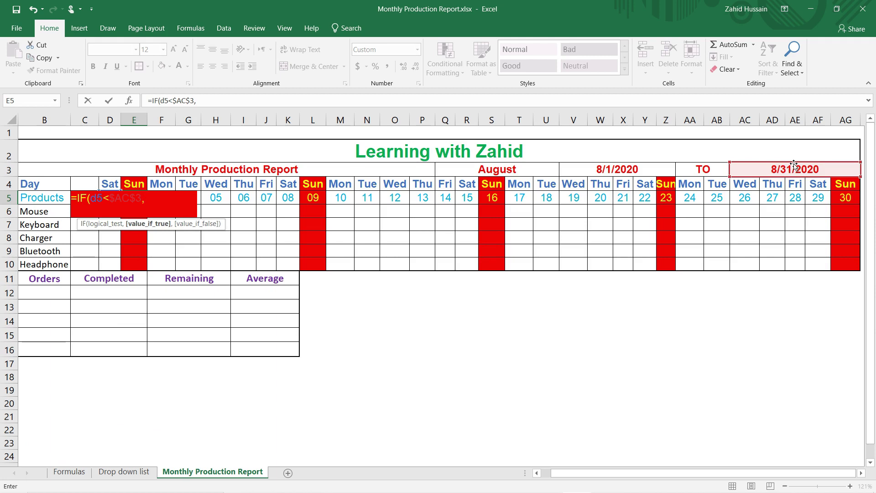
text(d5+)
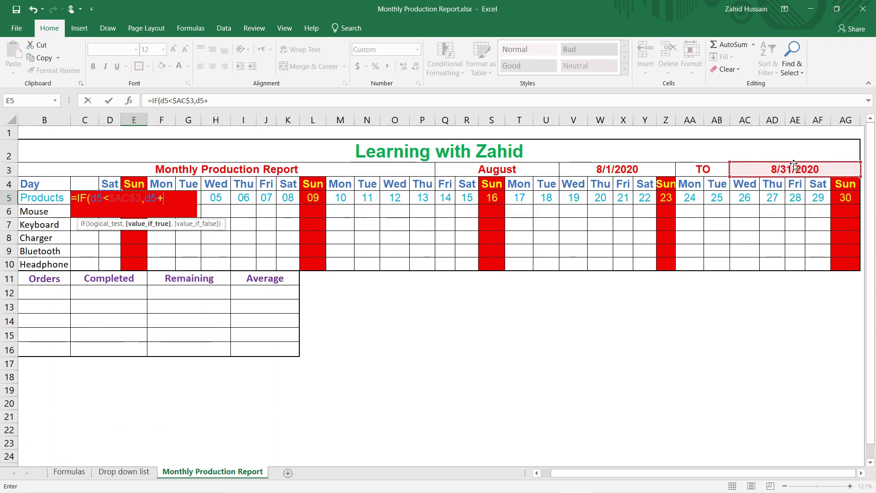
text(1)
text(,)
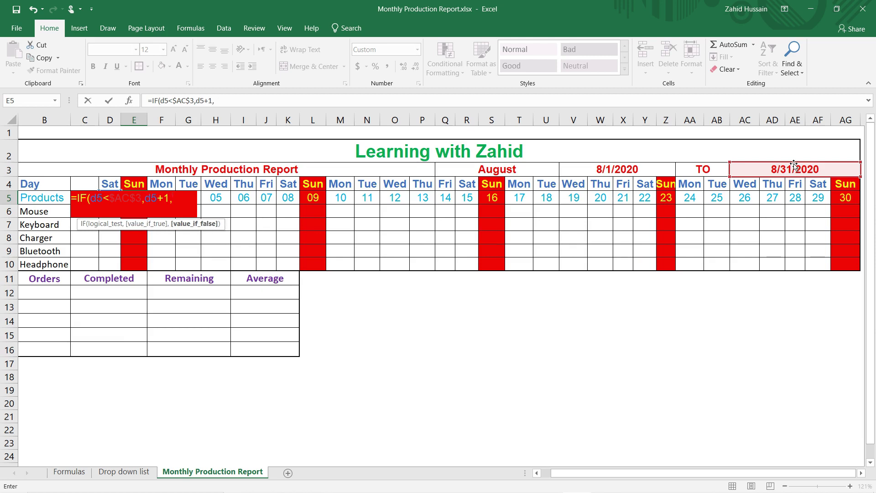
text("")
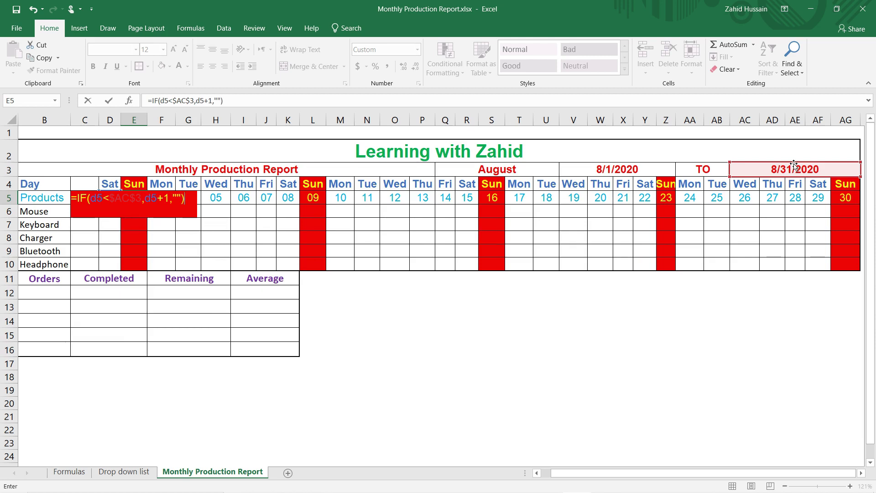
key(Return)
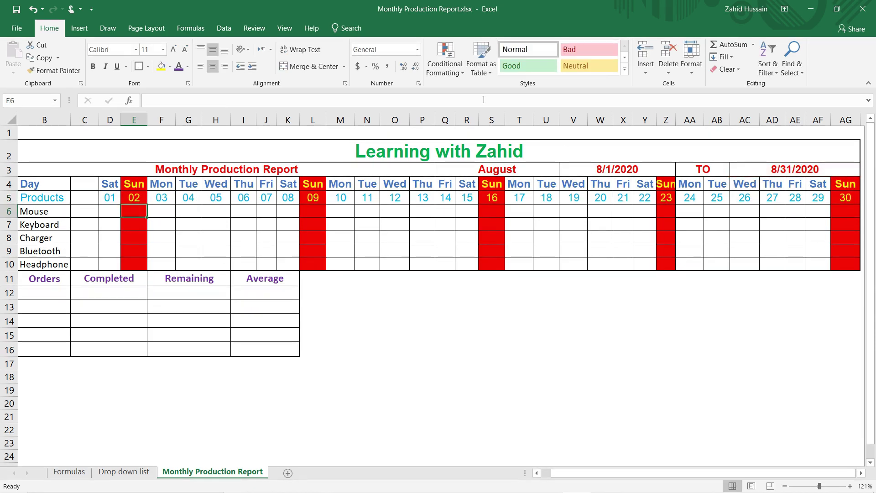
Fill the E5 day formula across row 5 through AH5 so dates run 01 to 31
click(137, 199)
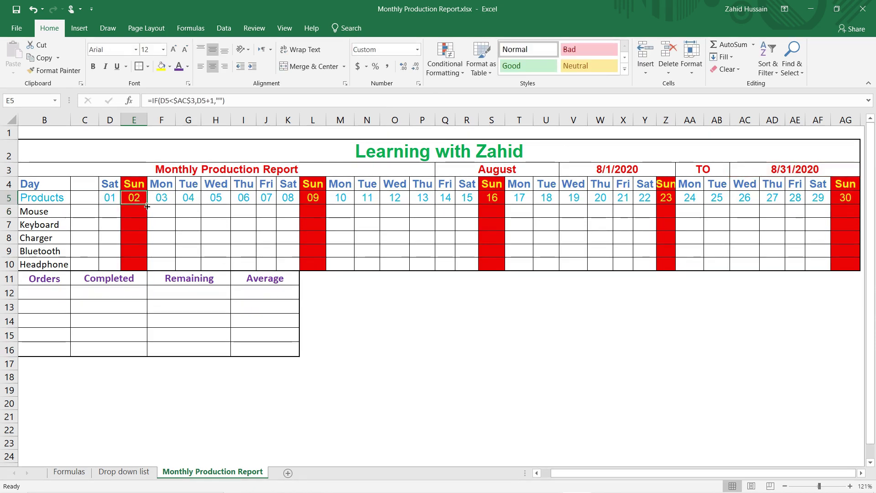
mouse_move(146, 204)
mouse_down()
mouse_move(867, 205)
mouse_move(754, 206)
mouse_up()
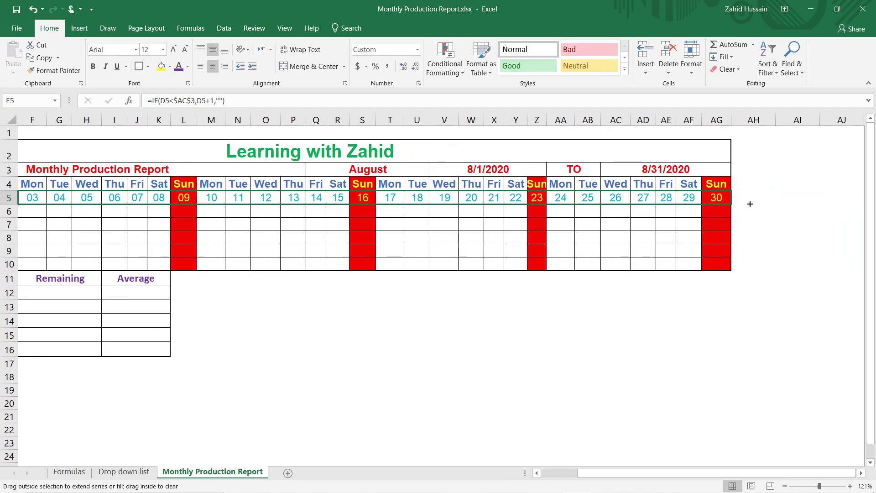
drag(753, 206, 755, 203)
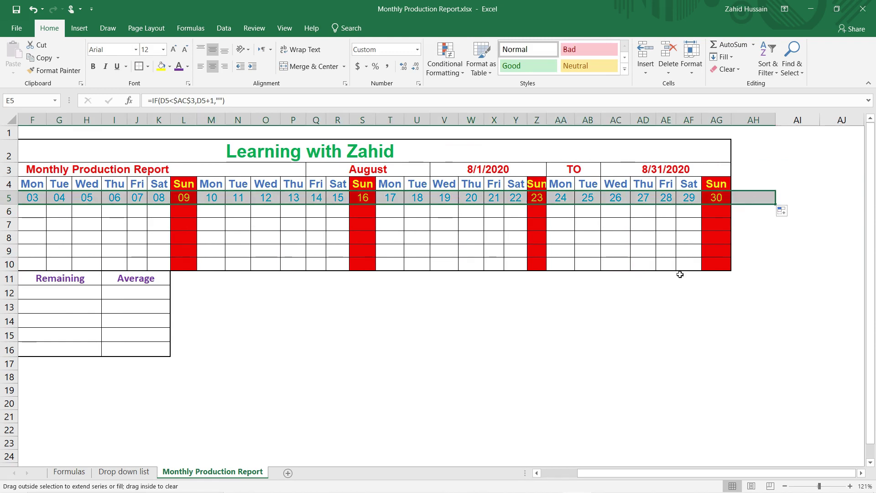
click(662, 319)
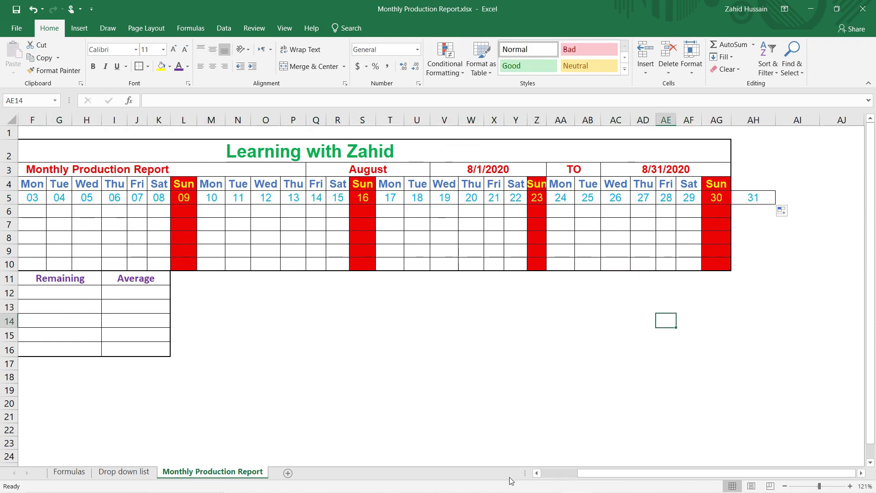
drag(606, 471, 559, 473)
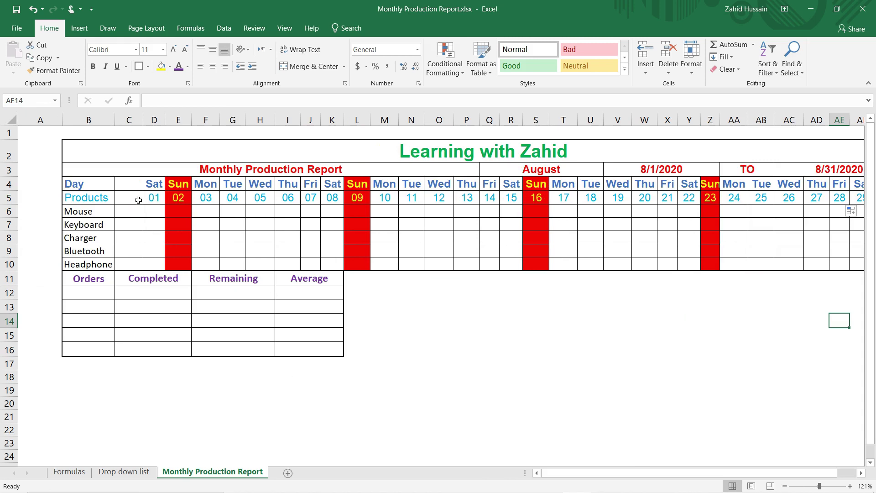
mouse_move(716, 476)
mouse_down()
mouse_move(735, 476)
mouse_move(678, 475)
mouse_up()
Enter =TEXT(D5,"ddd") in D4 so it shows the weekday abbreviation Sat
click(153, 187)
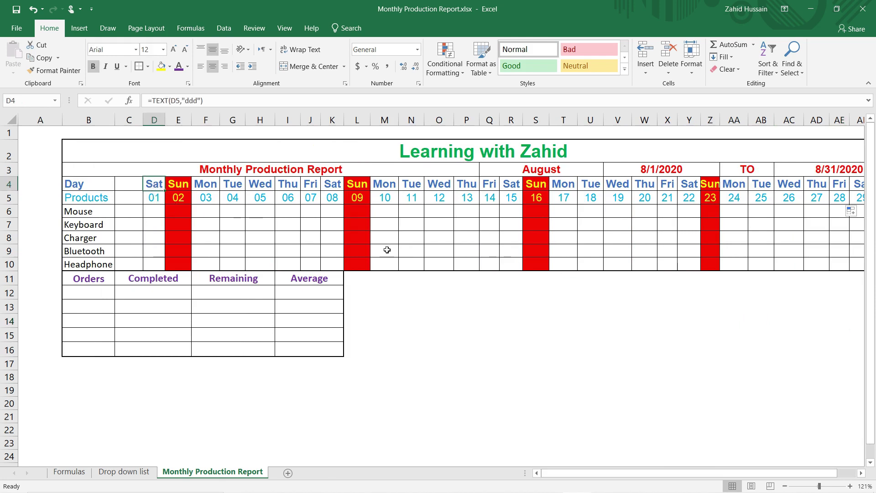
key(BackSpace)
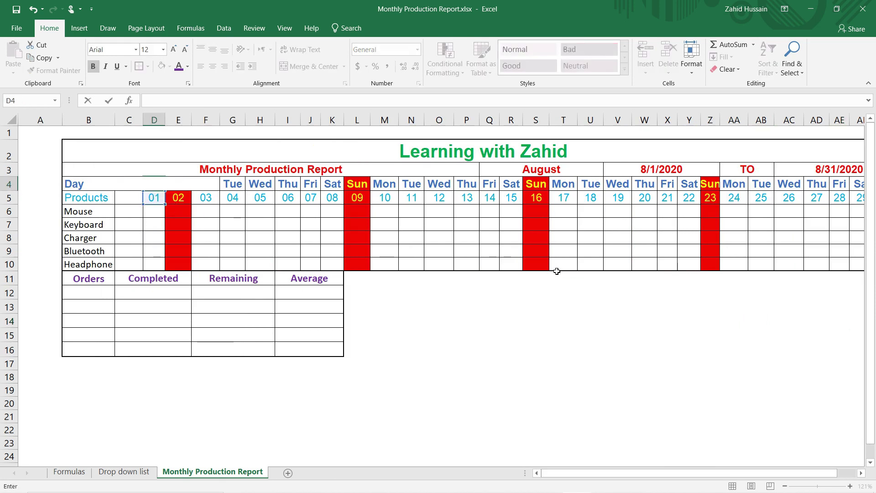
text(=te)
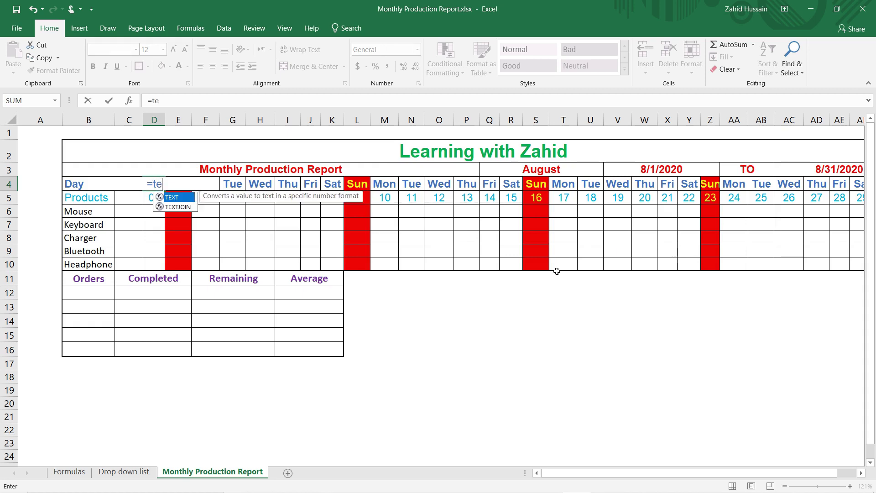
text(xt)
key(Tab)
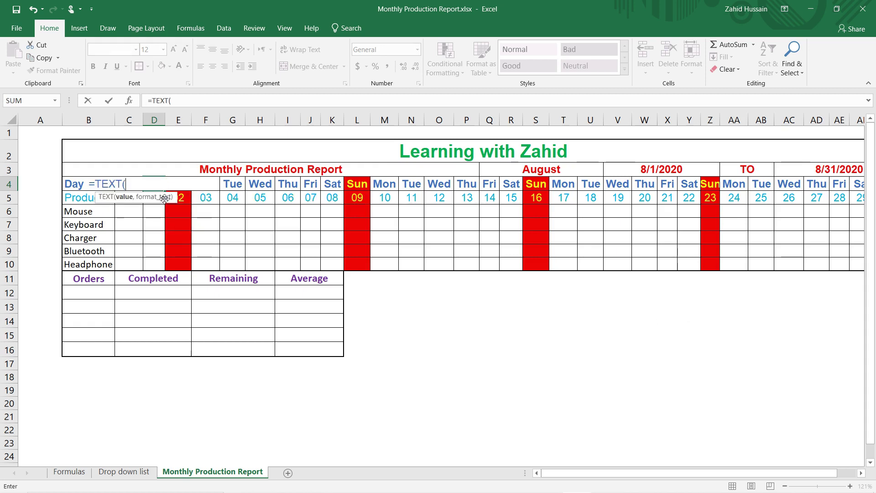
text(d)
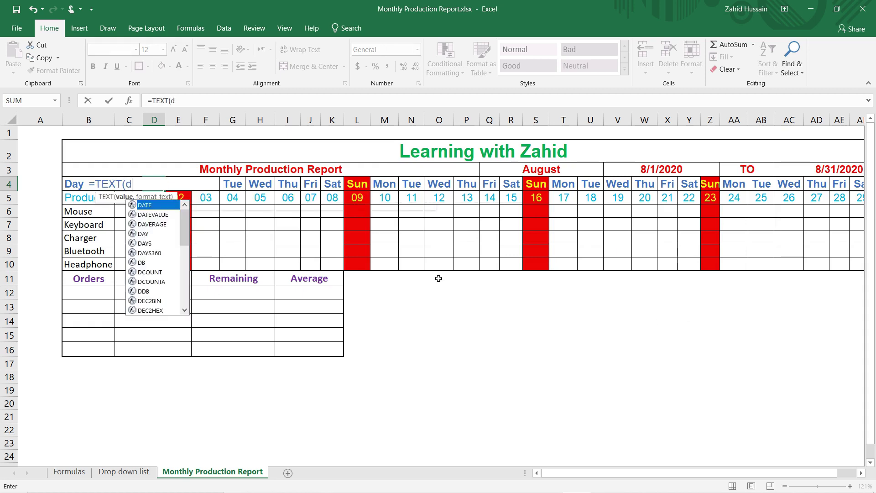
text(5)
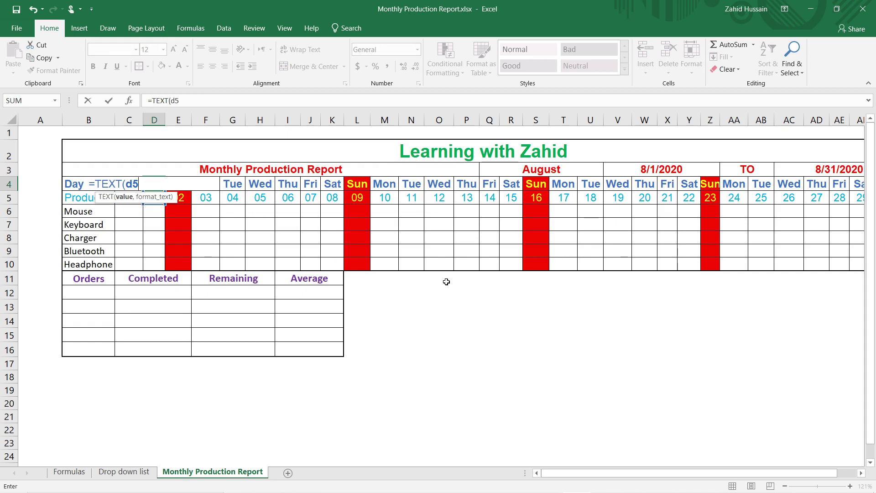
text(,)
text(")
text(ddd)
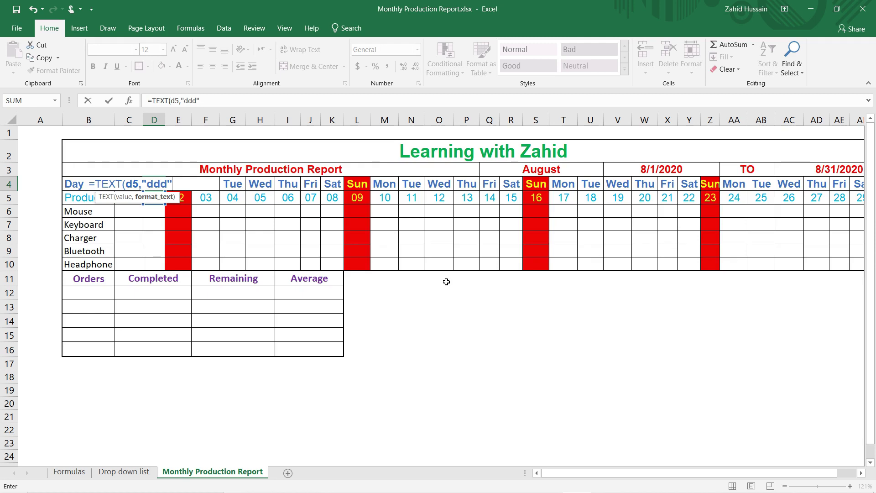
text())
key(Return)
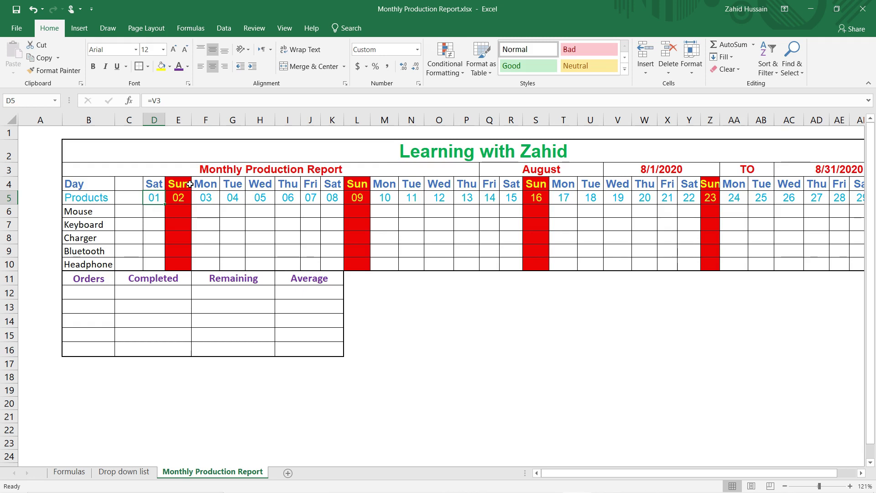
Pick June from the month dropdown in Q3
click(601, 172)
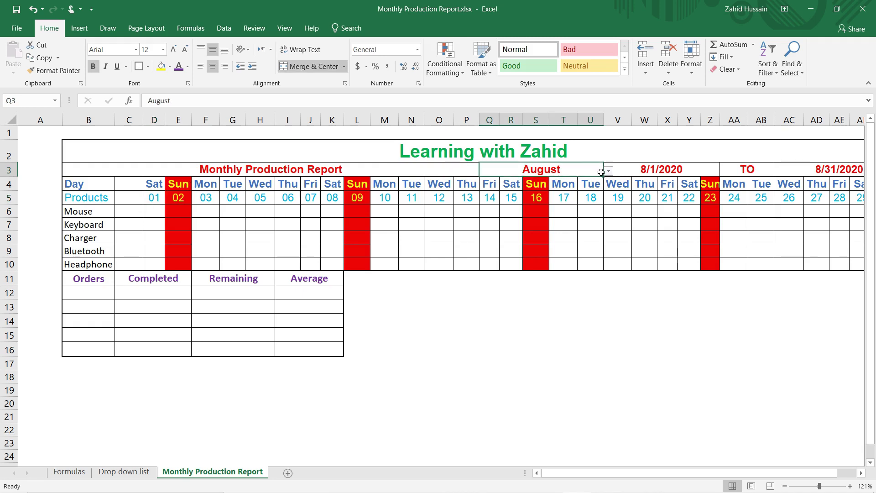
click(608, 172)
click(550, 192)
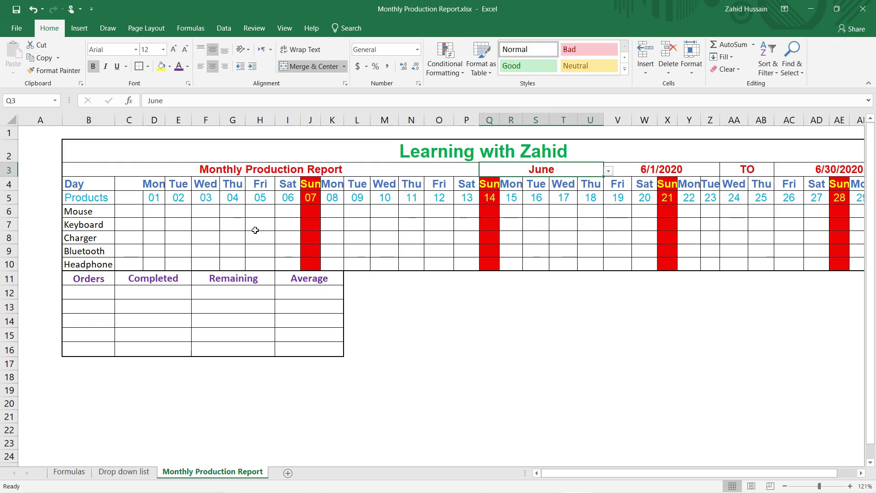
click(453, 75)
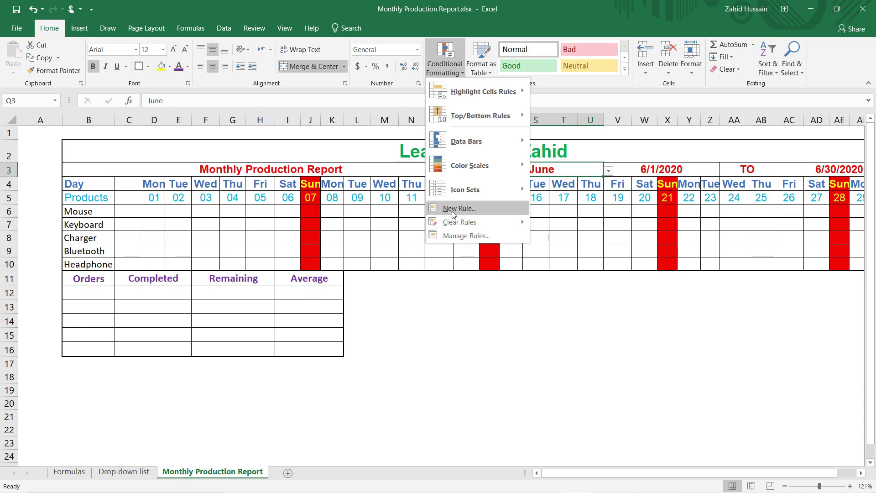
click(493, 208)
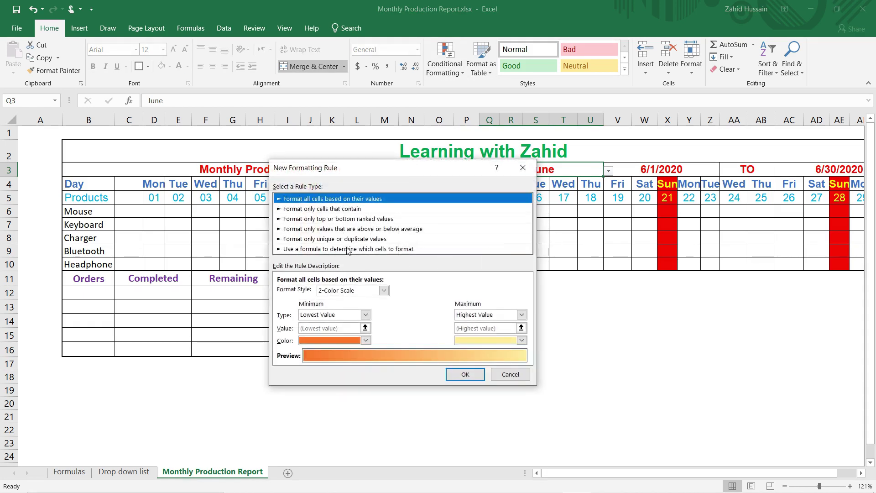
click(370, 249)
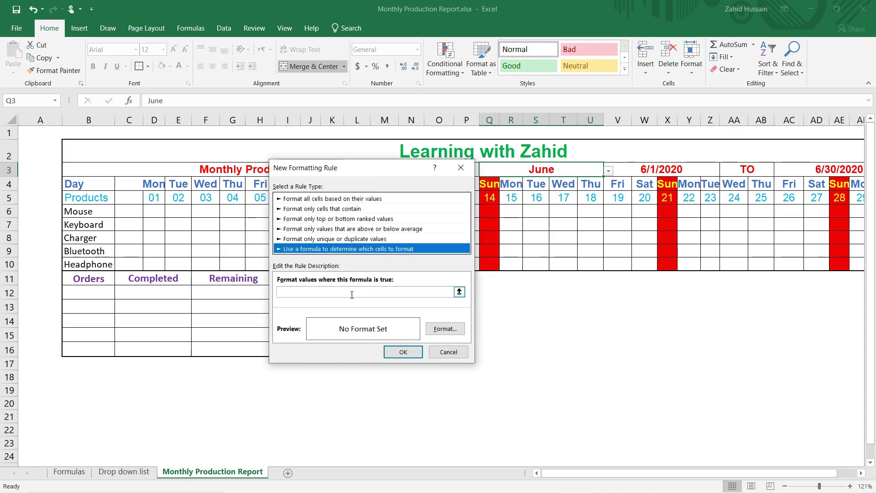
mouse_move(387, 172)
mouse_down()
mouse_move(579, 272)
mouse_move(575, 263)
mouse_up()
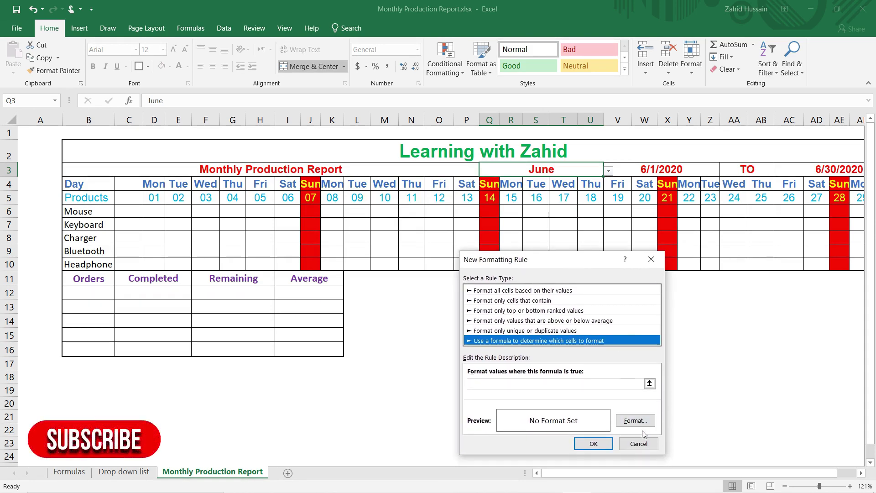
click(638, 444)
Select the calendar from D4 and start a new formula rule =D$4="Fri"
click(147, 180)
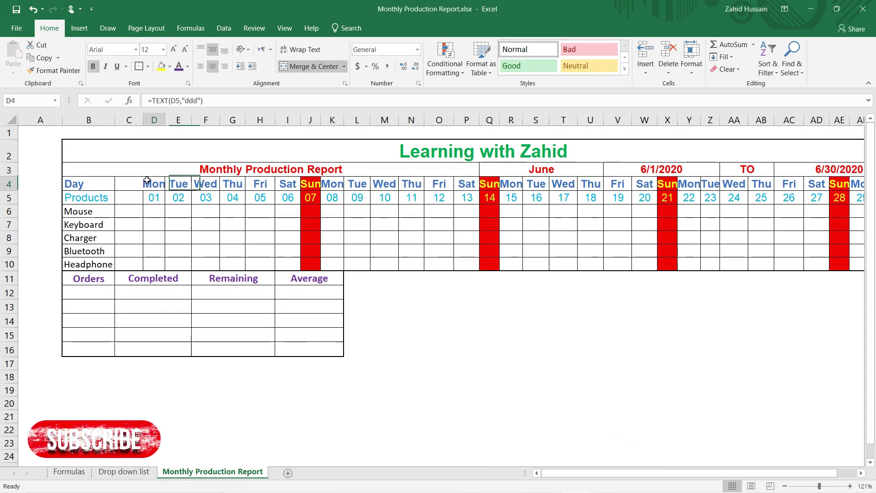
mouse_move(147, 181)
mouse_down()
mouse_move(874, 248)
mouse_move(774, 260)
mouse_up()
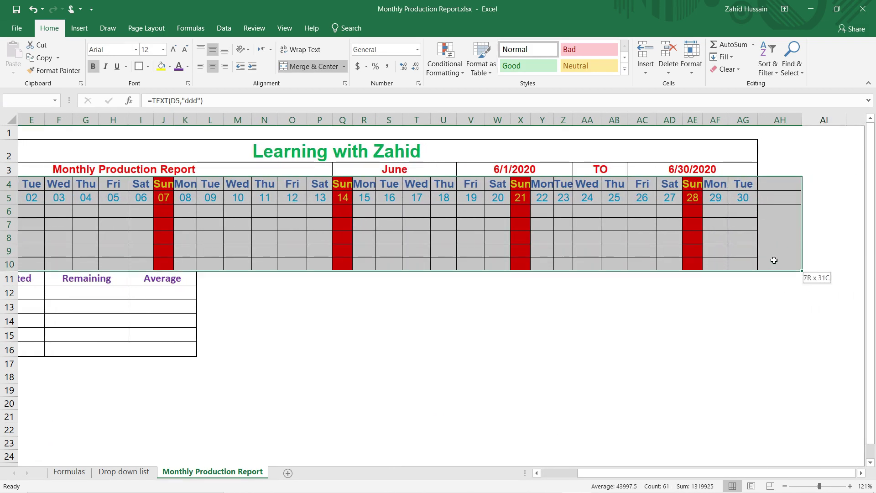
drag(639, 473, 564, 476)
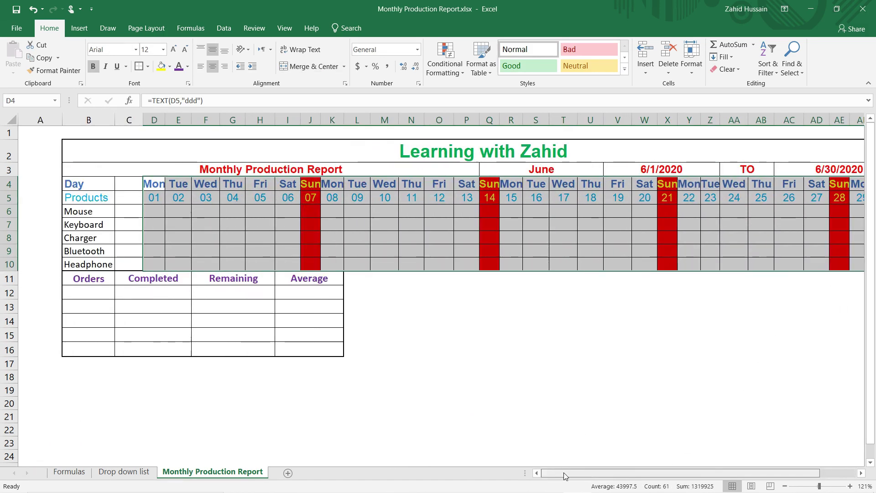
click(445, 64)
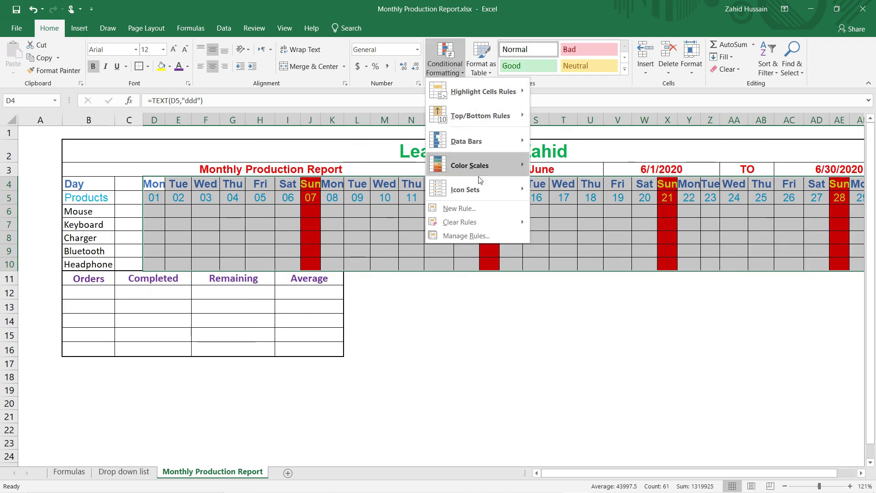
click(484, 209)
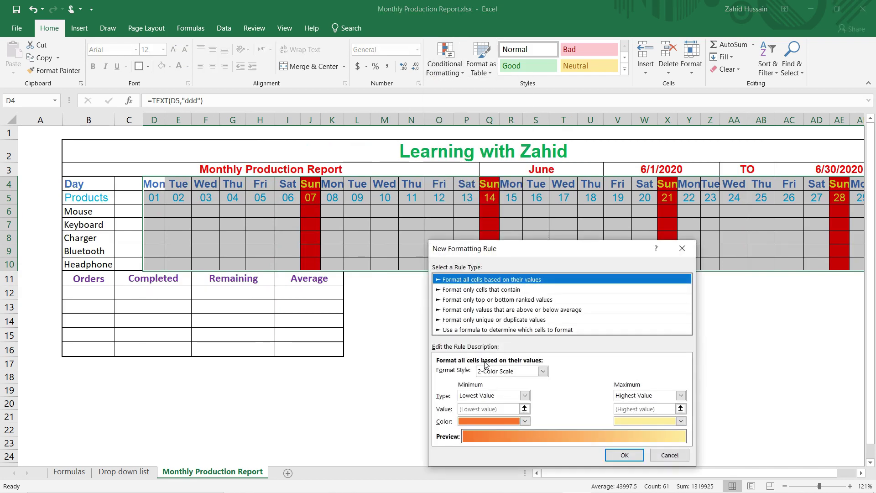
click(478, 330)
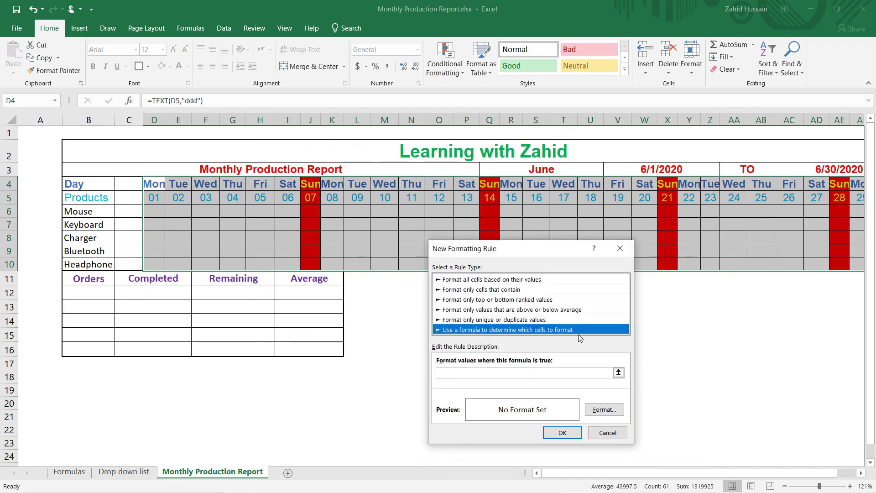
click(546, 372)
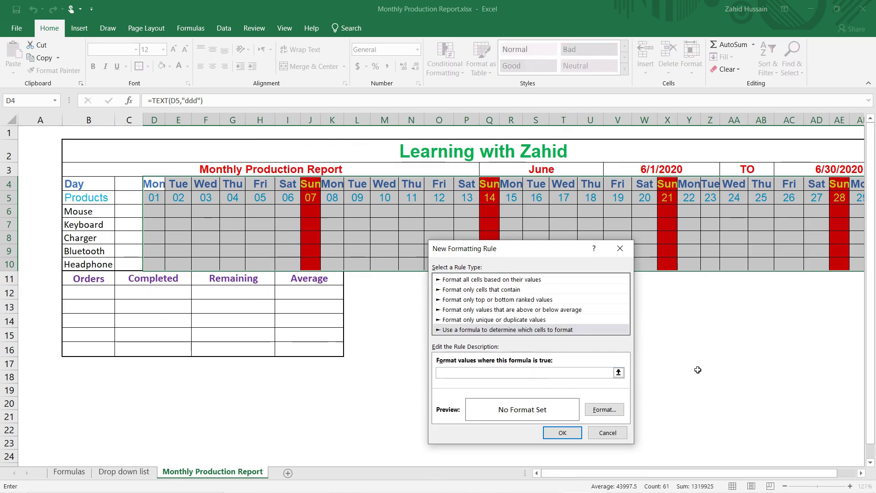
click(152, 185)
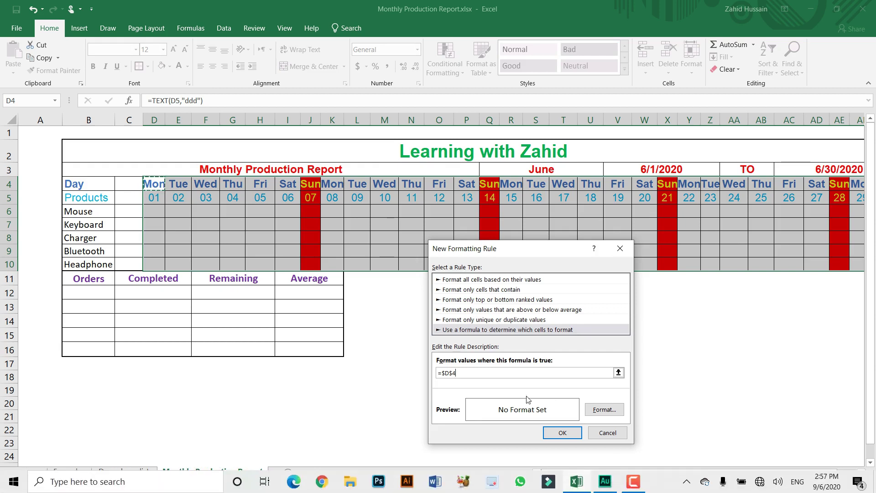
click(447, 372)
text(="Fri")
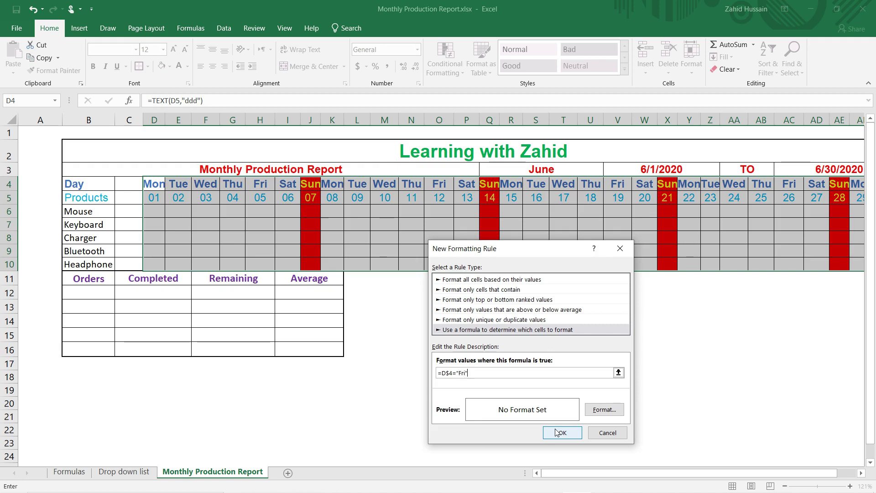
Give the Friday rule a green fill and apply it
click(604, 409)
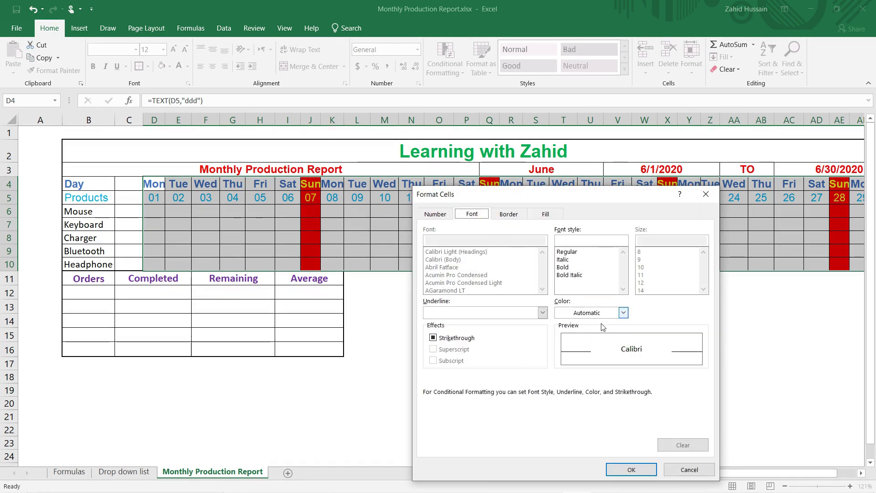
click(624, 312)
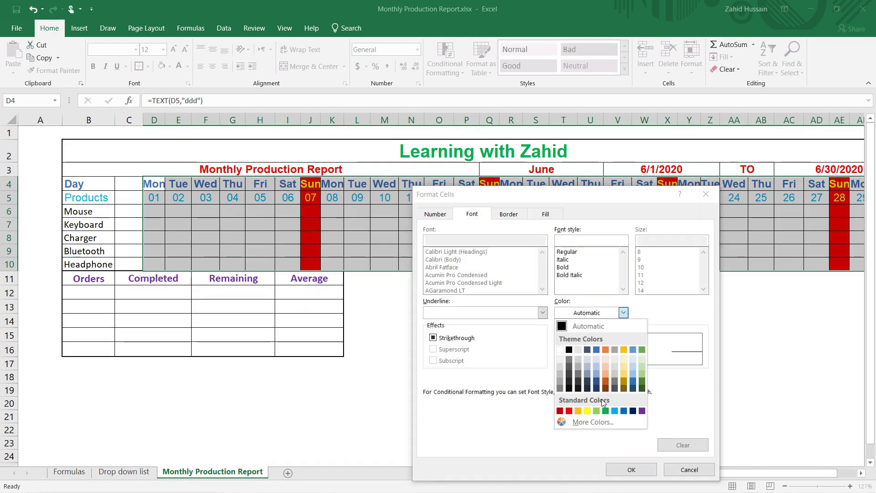
key(Escape)
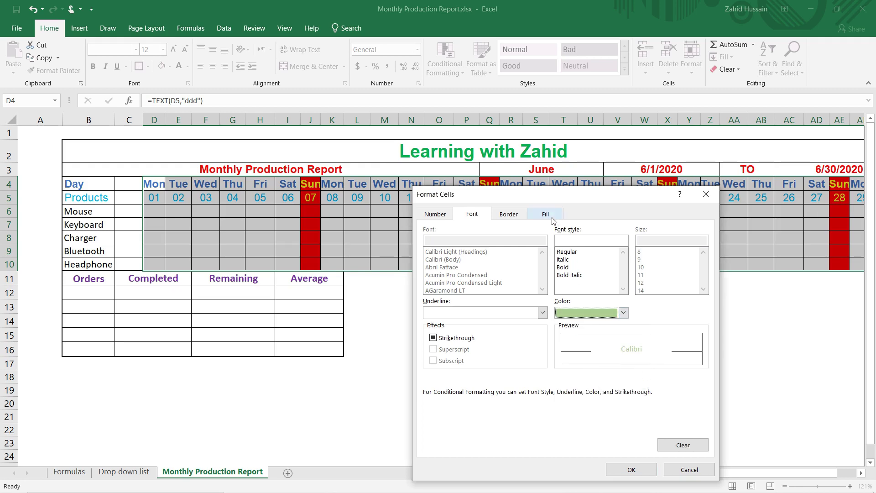
click(552, 216)
click(484, 322)
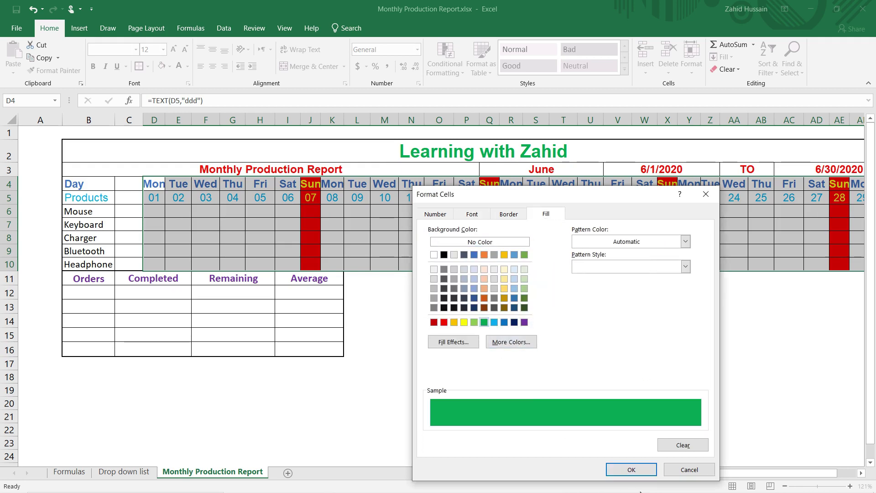
click(631, 470)
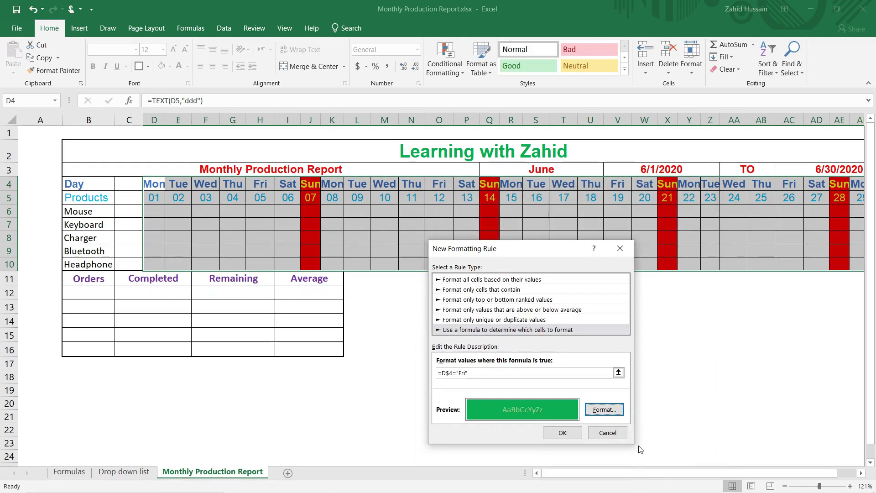
click(563, 433)
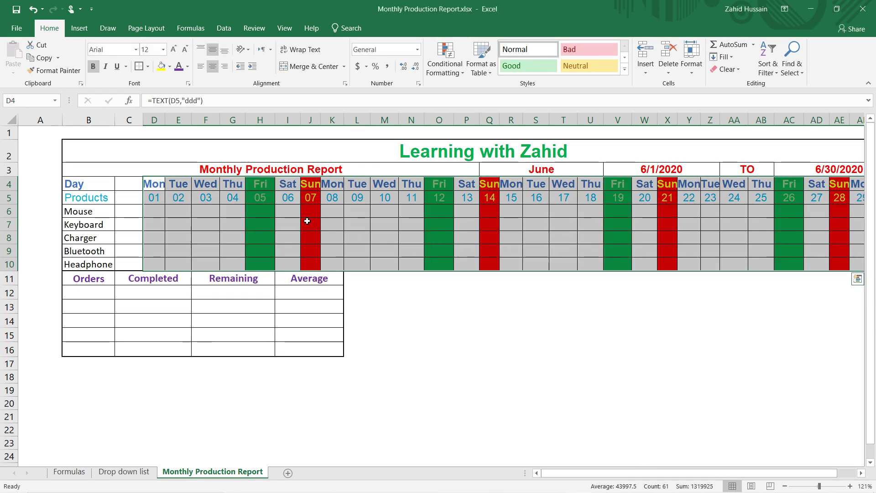
click(373, 302)
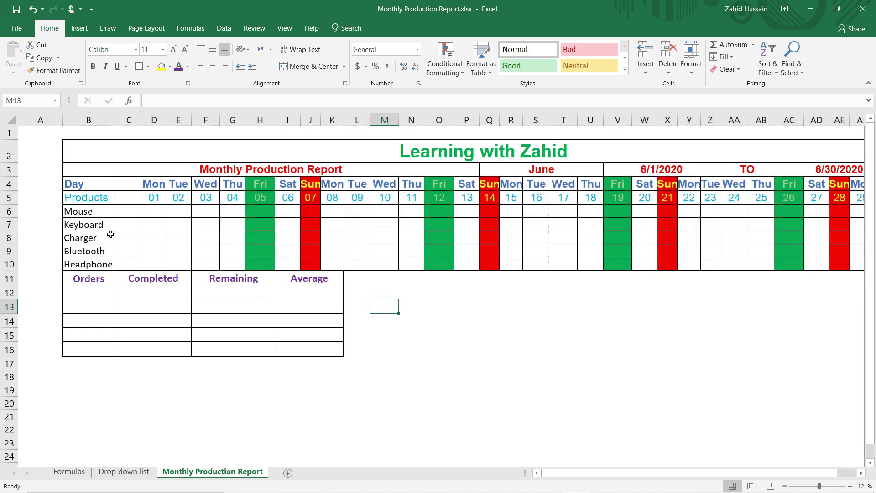
Enter =SUM(D6:AH6) in Completed (C12) to total the Mouse row's days
click(141, 294)
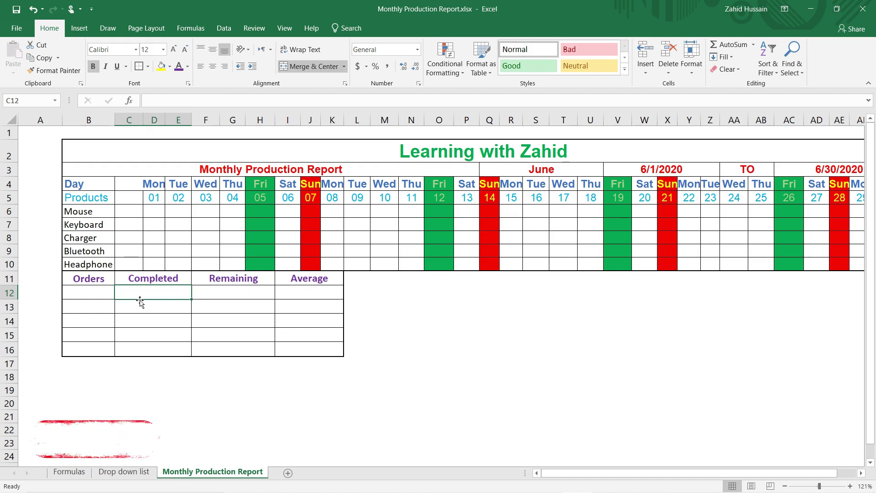
key(alt+equal)
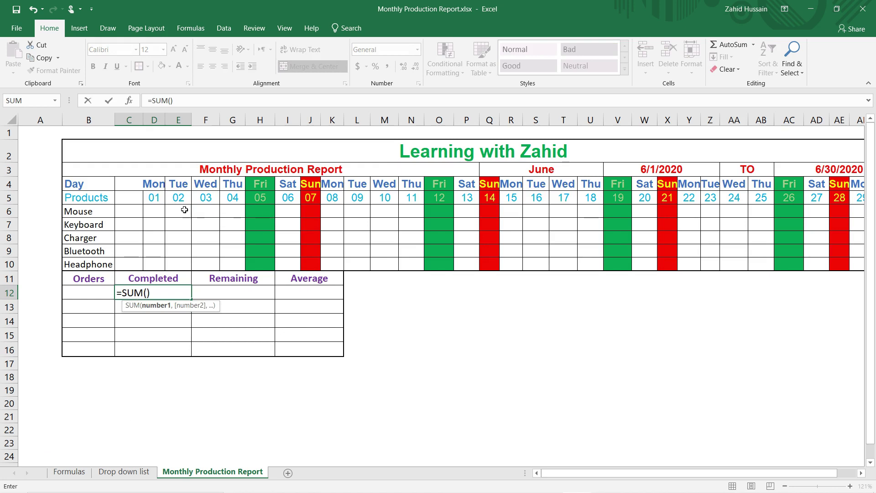
mouse_move(152, 212)
mouse_down()
mouse_move(854, 207)
mouse_move(782, 215)
mouse_up()
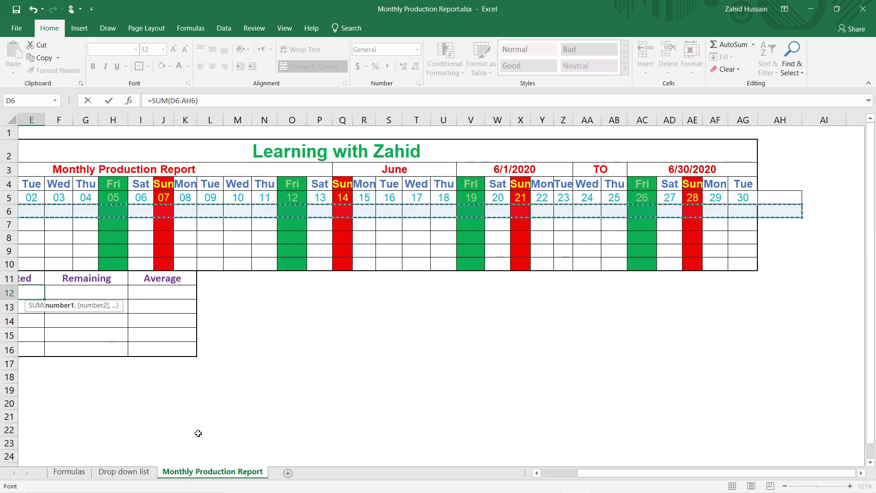
key(Return)
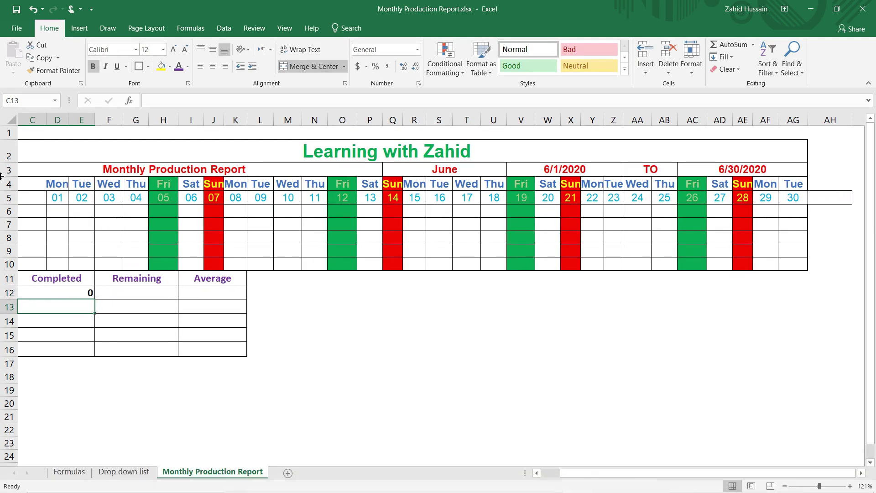
Enter a test value of 10 for Mouse on day 01 in D6
click(63, 211)
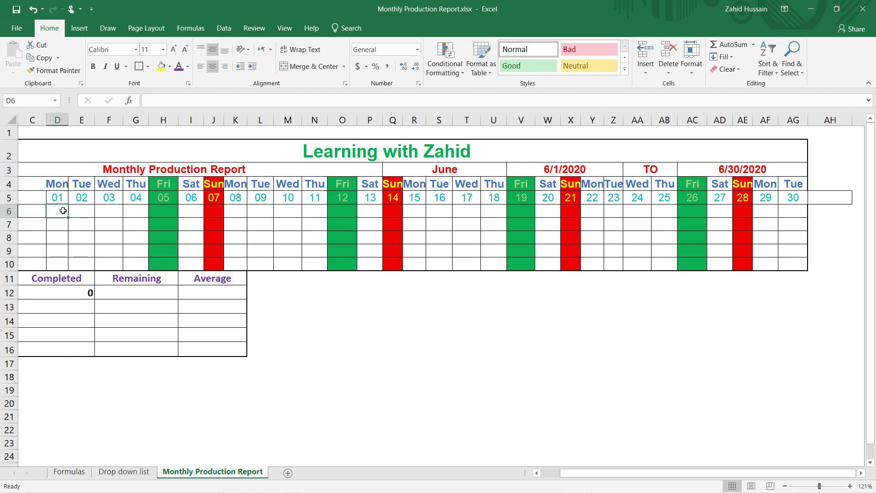
text(41)
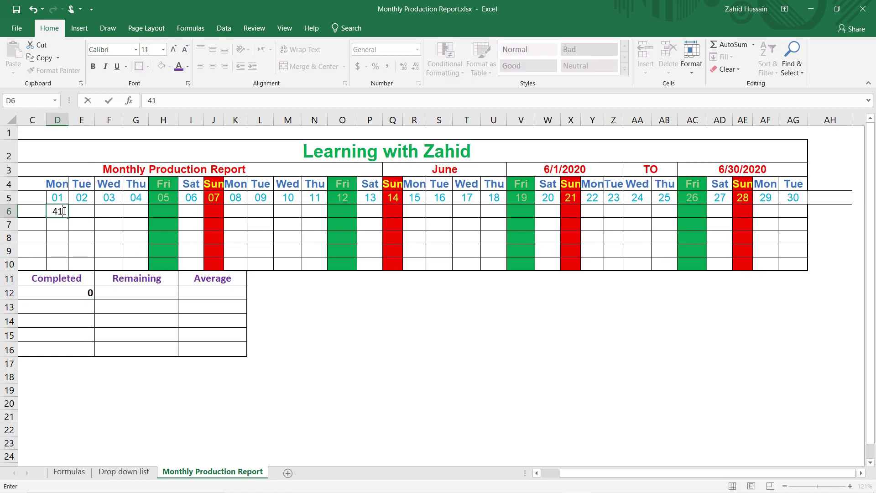
key(BackSpace)
text(10)
key(Return)
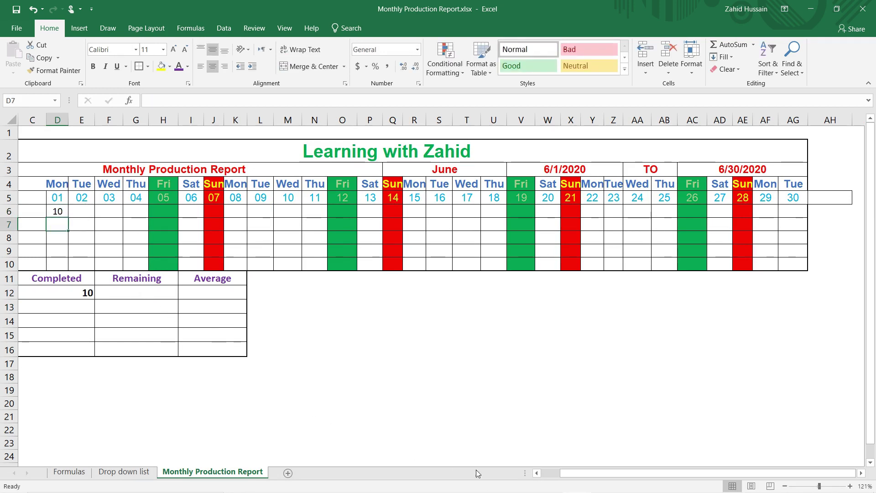
drag(593, 472, 574, 473)
Enter 1000 in the Orders cell B12
click(101, 296)
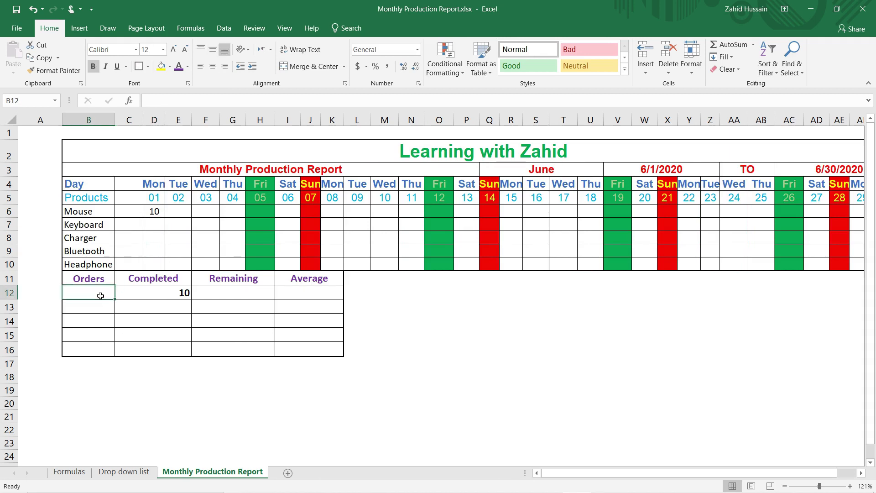
text(1000)
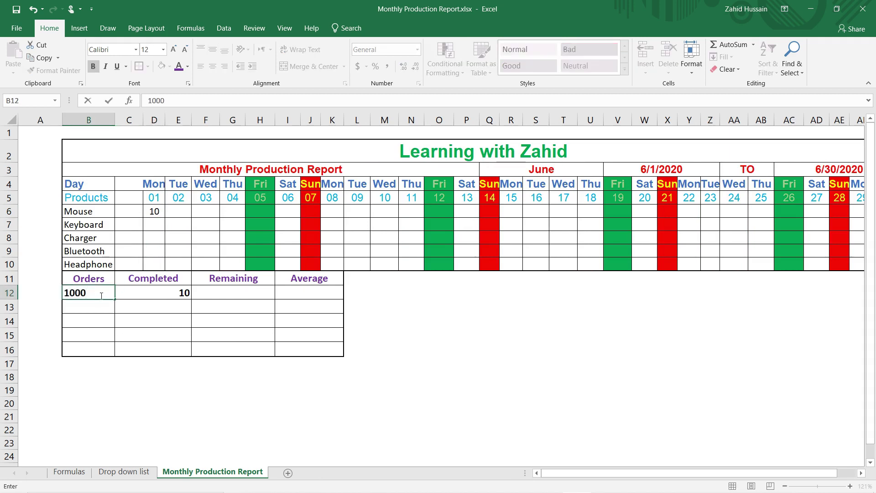
key(Return)
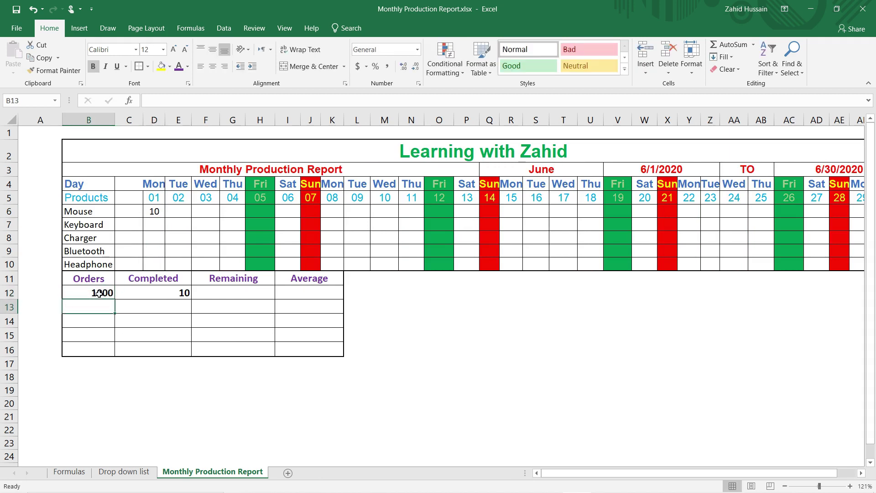
Set Remaining in F12 to =B12-C12, now showing 990
click(173, 293)
click(234, 292)
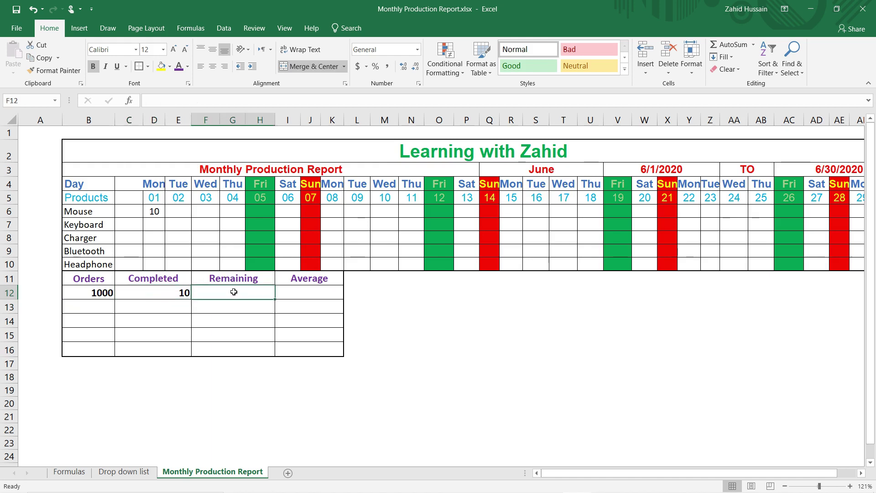
text(=)
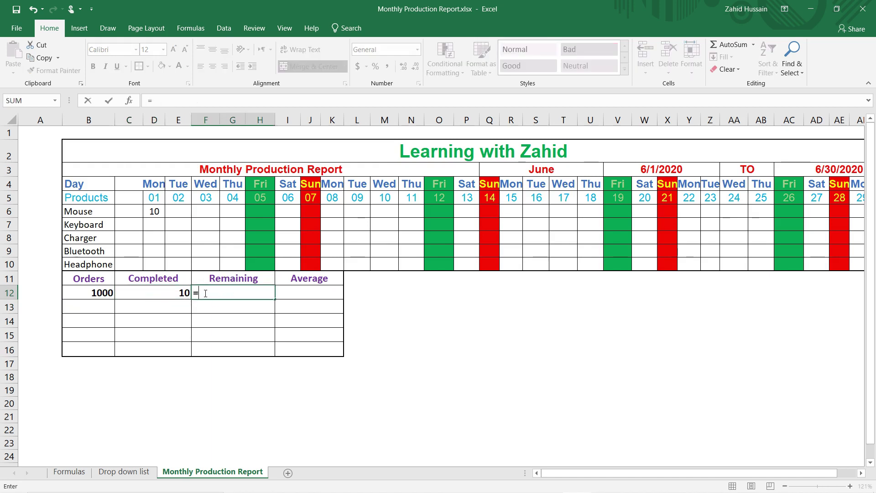
click(109, 295)
text(-)
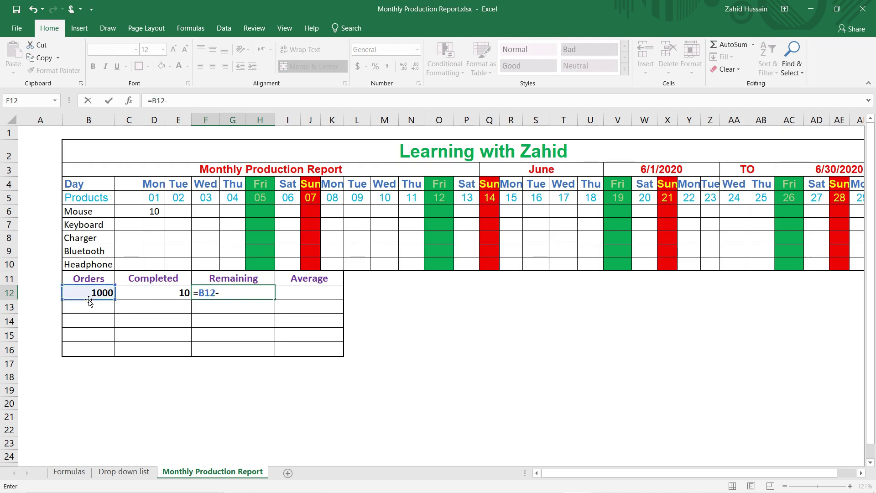
click(153, 292)
key(Return)
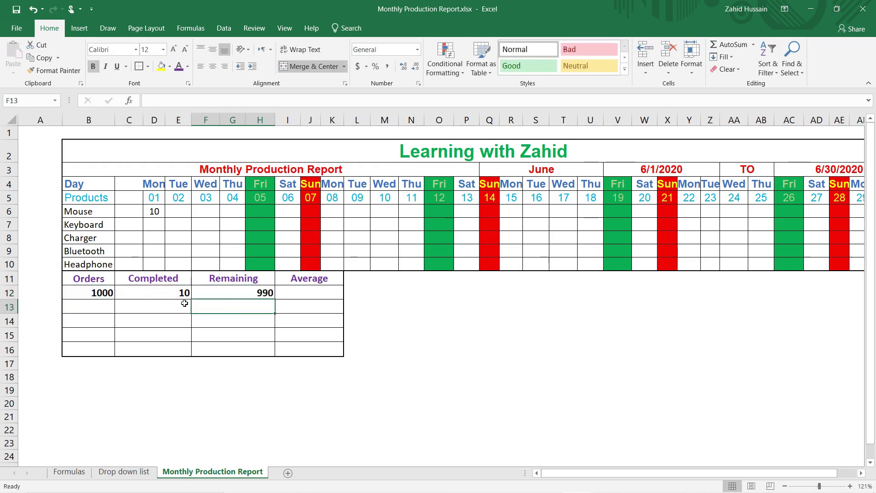
click(231, 294)
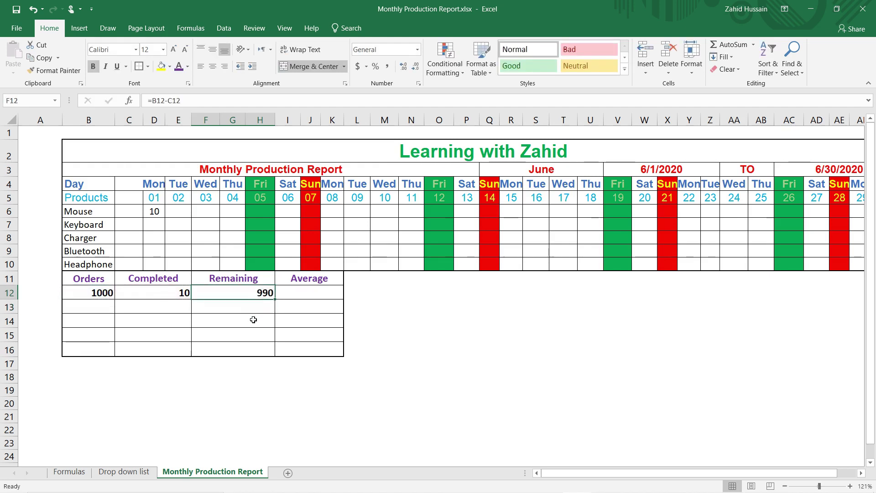
Enter =C12/B12 in the Average cell I12, showing 1.00%
click(305, 294)
text(=)
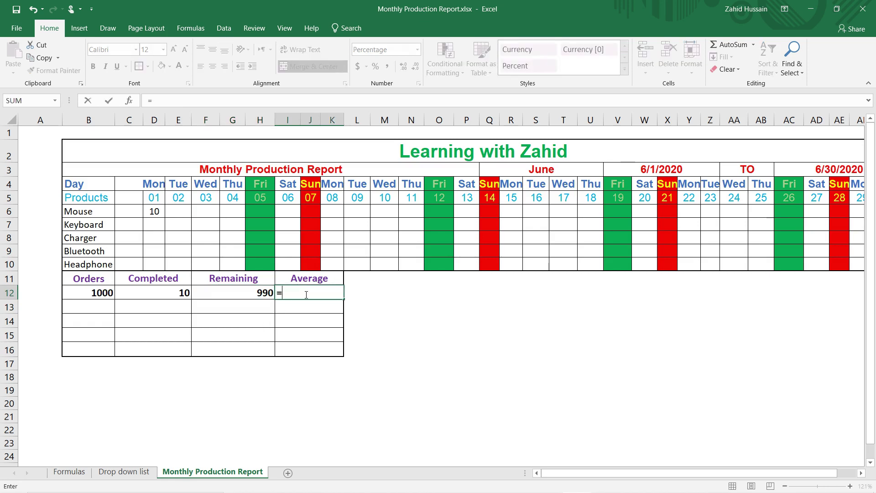
click(135, 293)
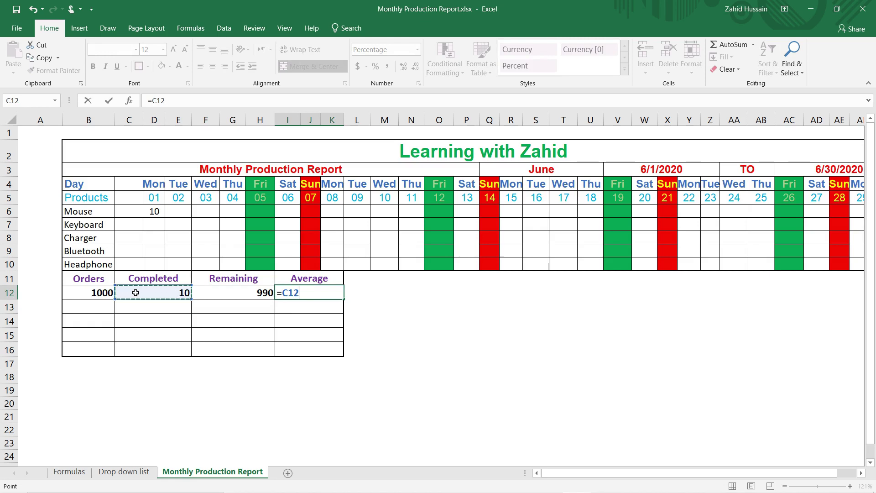
text(/)
click(97, 297)
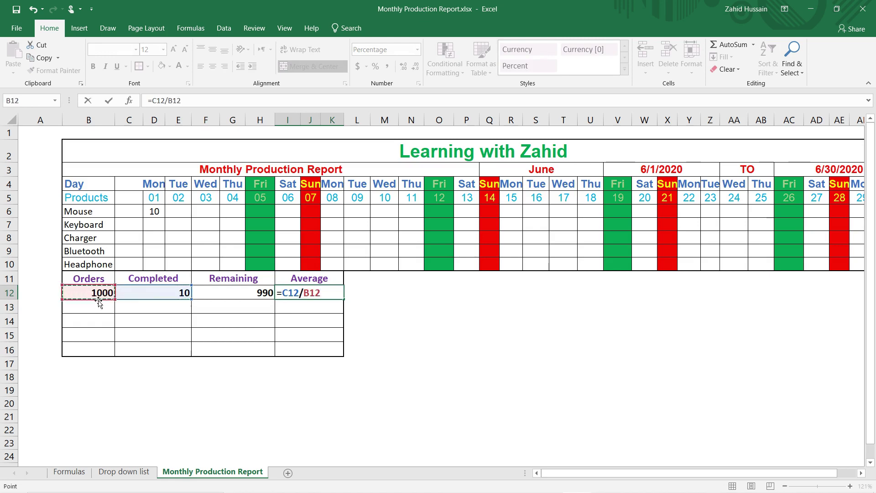
key(Return)
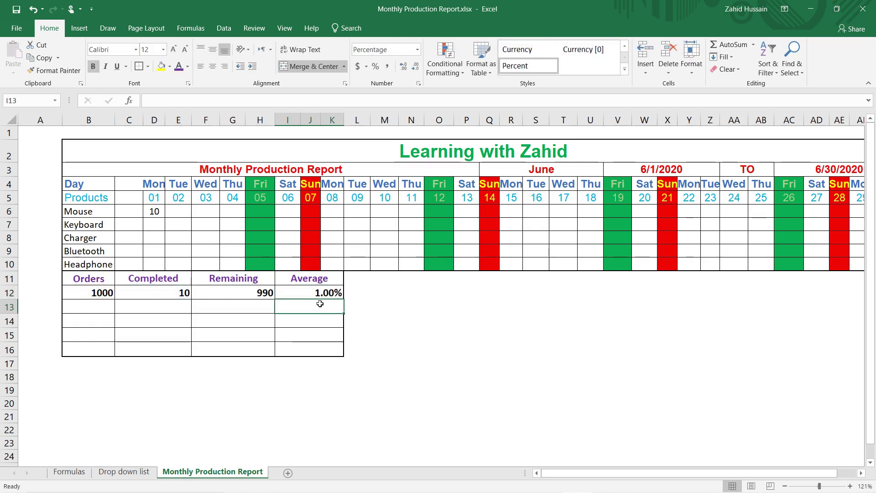
click(317, 295)
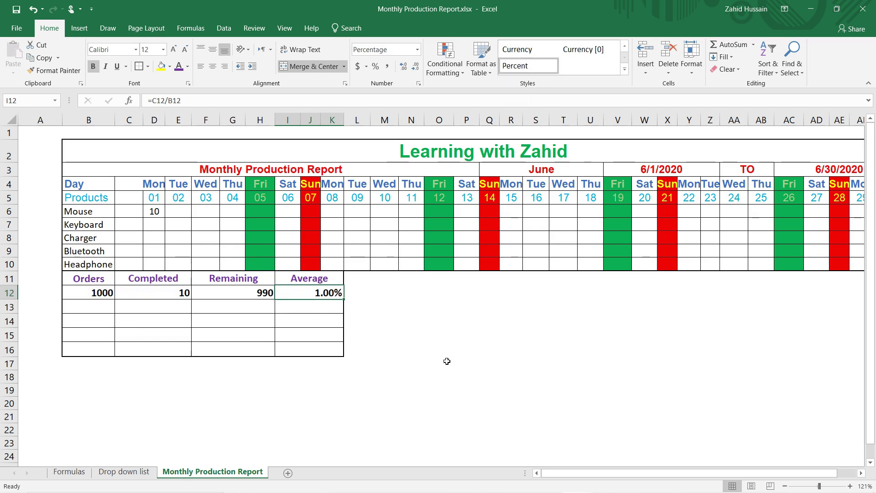
Switch the report month to July and extend the last day headers to add Fri
drag(568, 473, 616, 473)
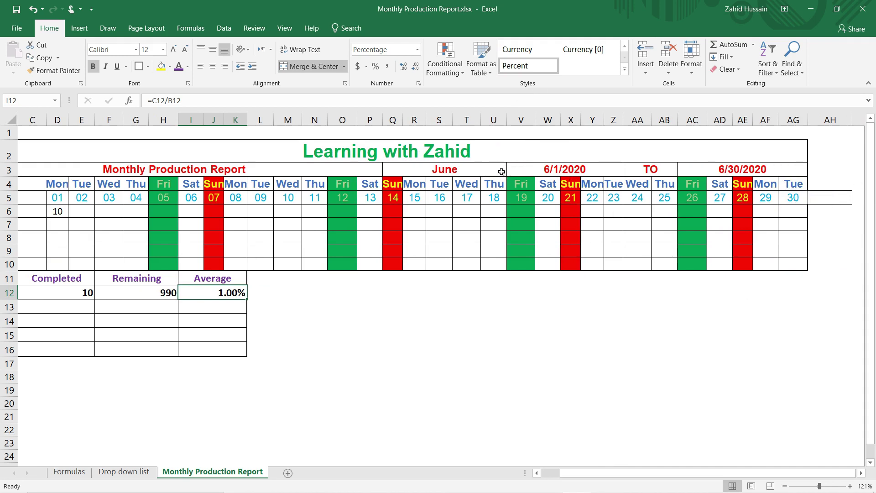
click(501, 172)
click(512, 171)
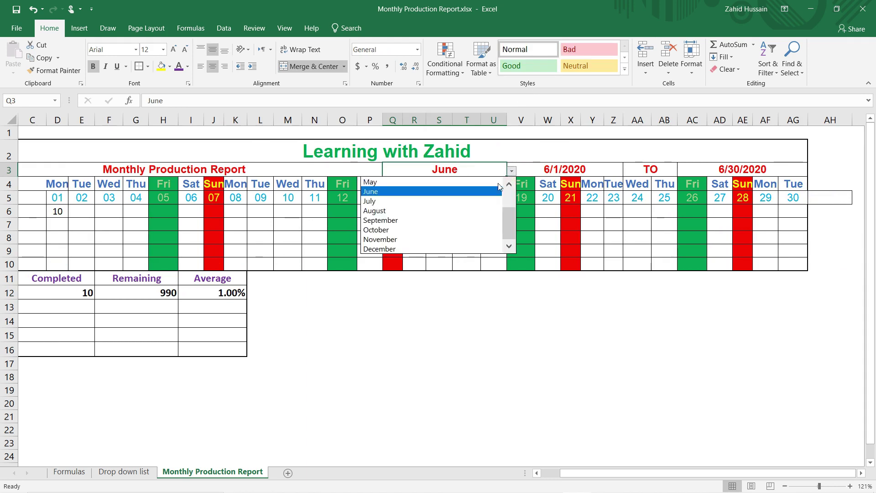
click(475, 201)
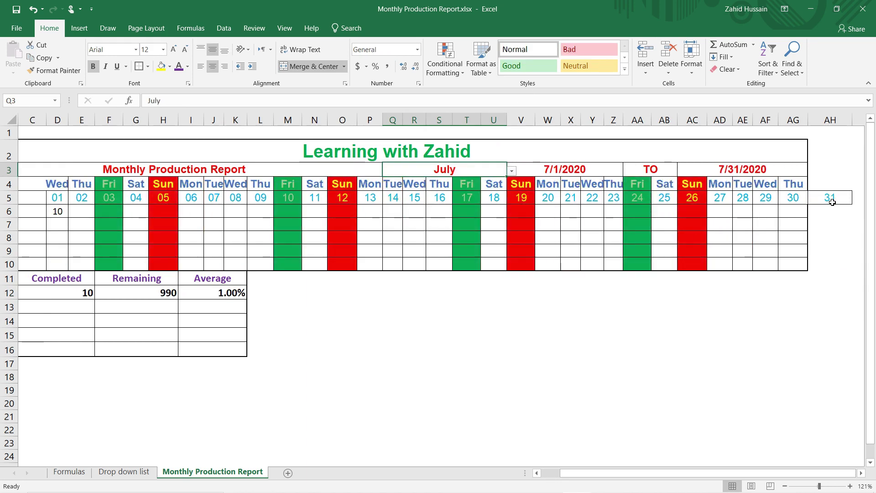
click(803, 187)
drag(810, 193, 835, 187)
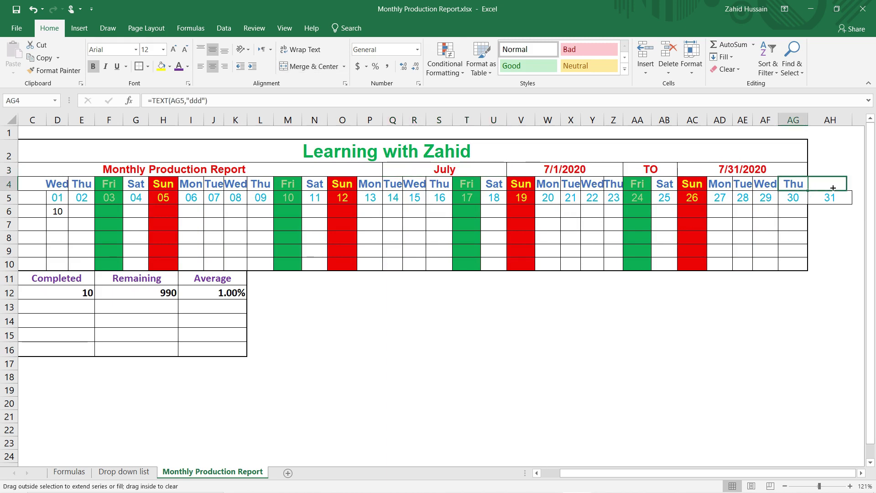
click(821, 329)
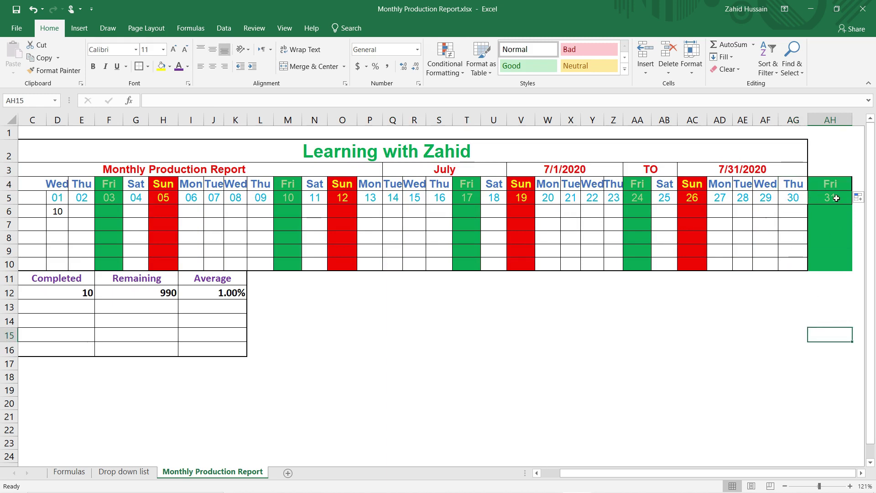
drag(703, 473, 703, 472)
Choose February from the Q3 month dropdown so days run 2/1–2/29/2020
click(502, 169)
click(511, 171)
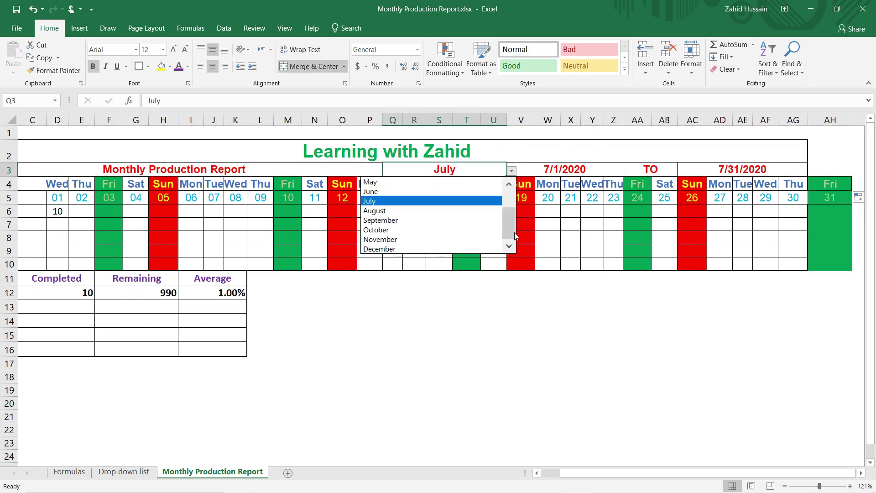
drag(513, 232, 509, 198)
click(461, 192)
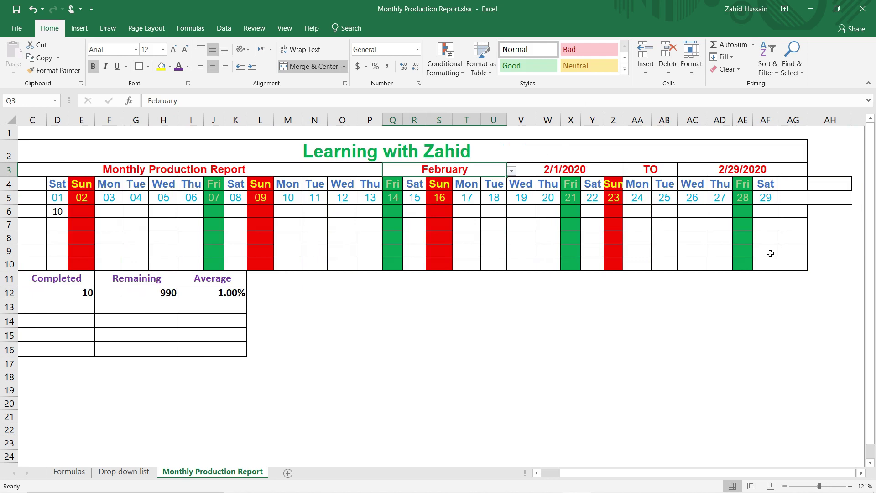
drag(682, 476, 622, 473)
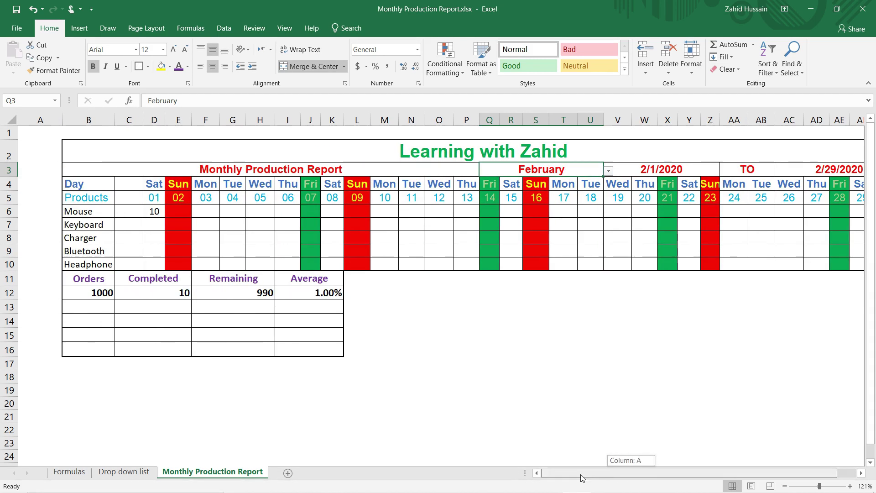
Enter 100 Mouse units in F6 for Monday the 3rd
click(197, 214)
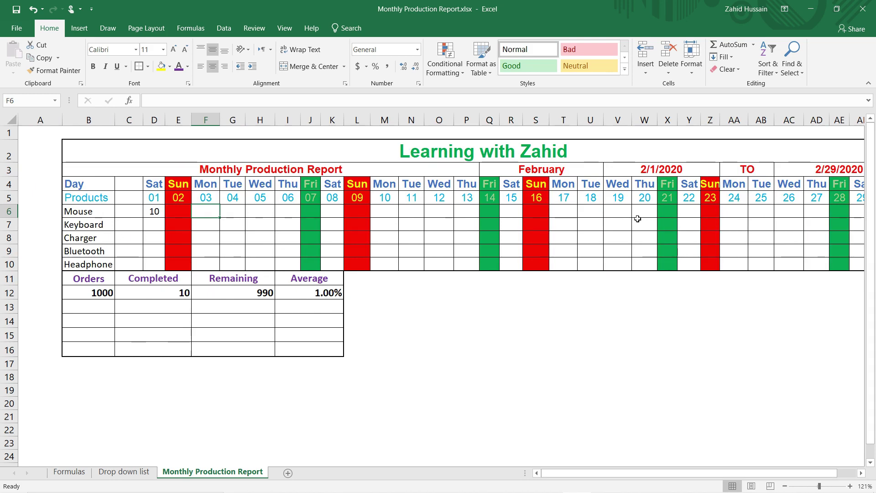
text(100)
key(Return)
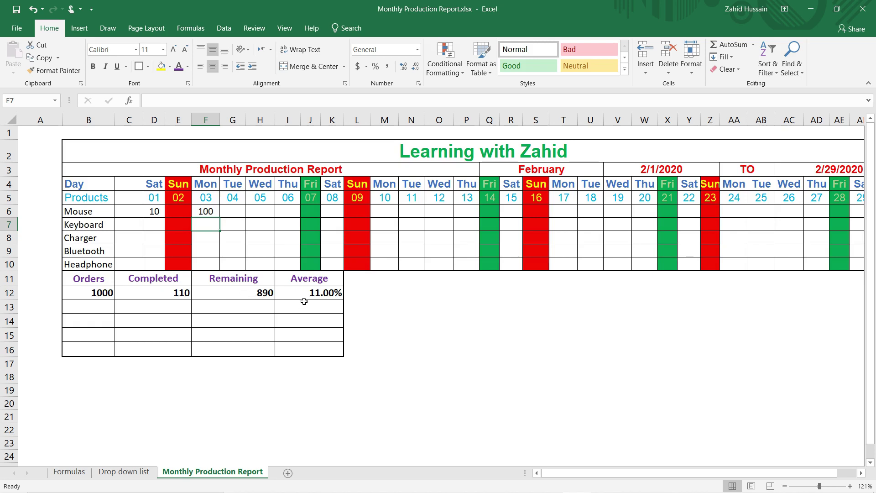
Fill the Completed, Remaining and Average formulas down to row 16
click(159, 294)
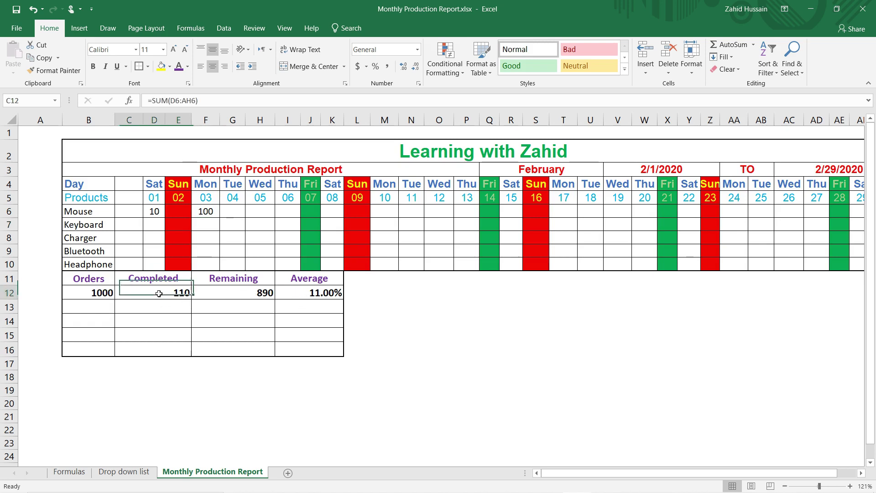
drag(190, 300, 191, 354)
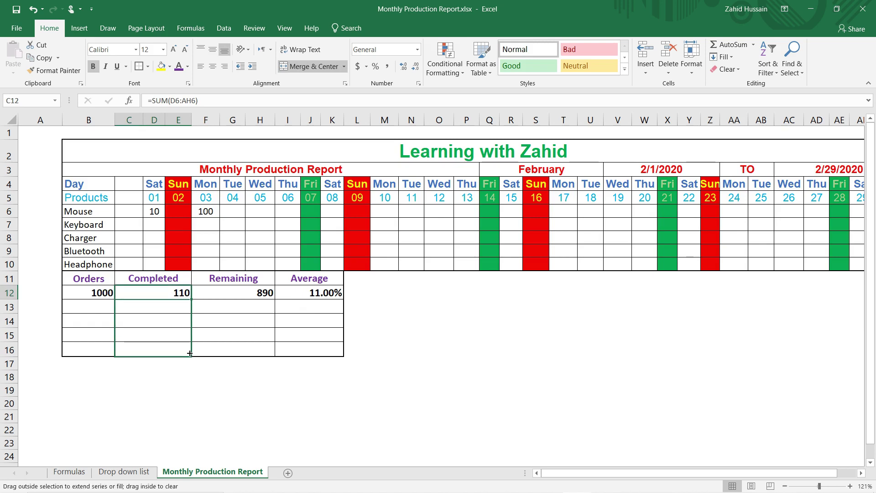
click(244, 295)
drag(273, 300, 273, 354)
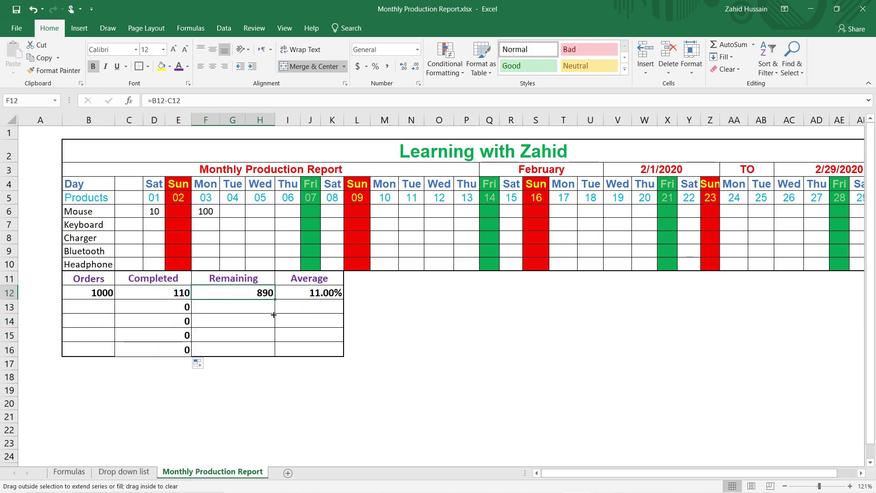
click(319, 296)
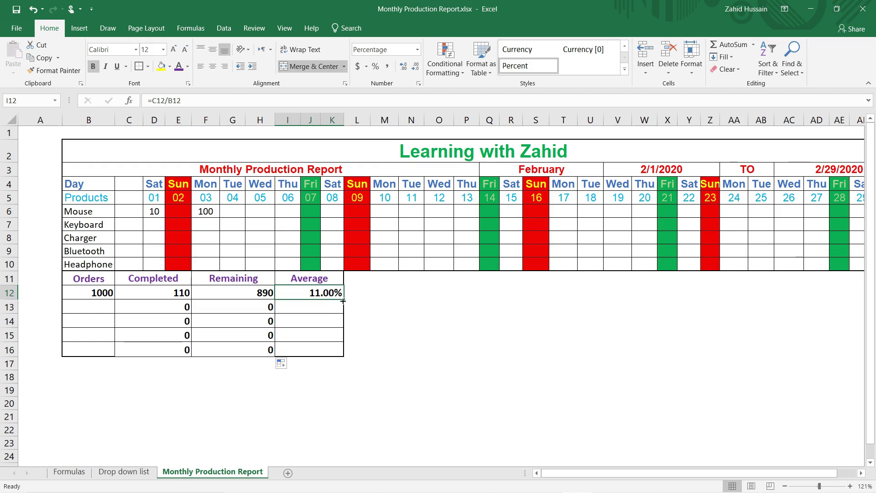
drag(344, 300, 336, 359)
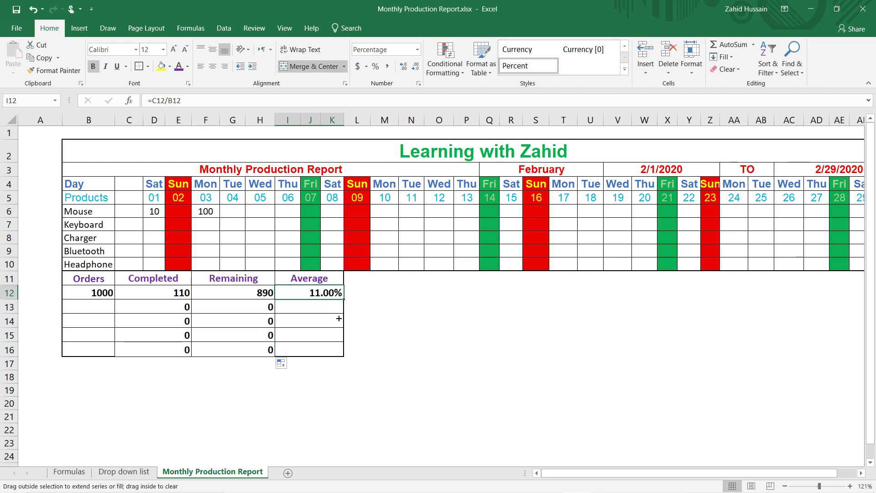
Enter 1000 orders in the second summary row's Orders cell B13
click(85, 309)
text(1000)
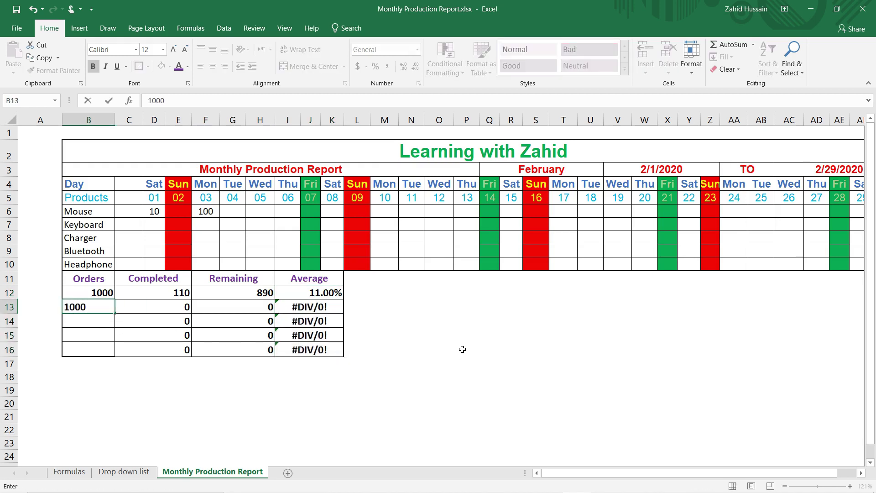
key(Return)
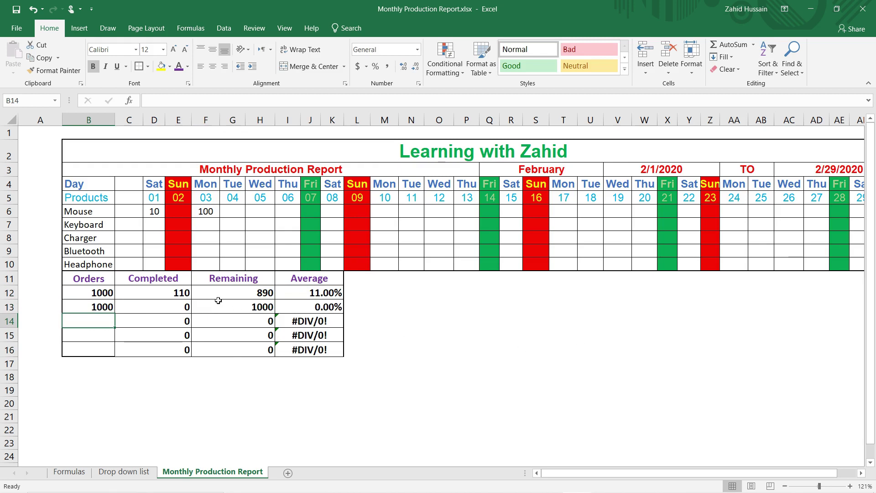
click(385, 376)
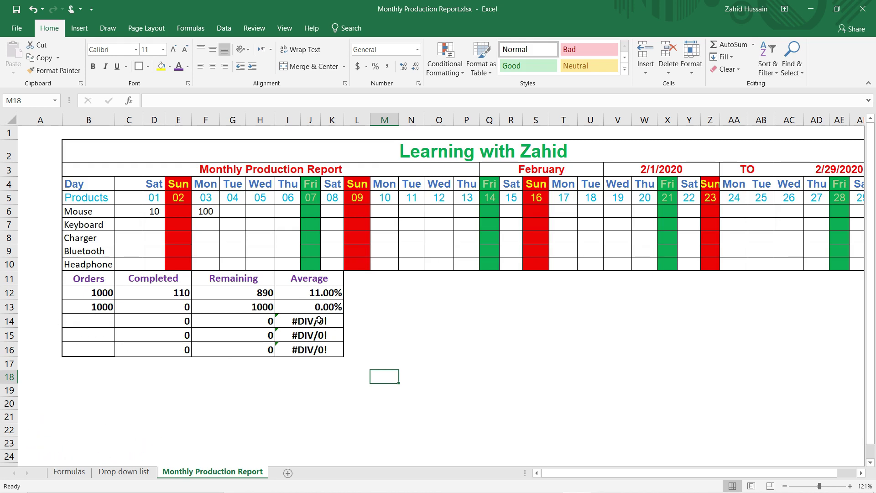
Change the Average formula in I12 to =IFERROR(C12/B12,"")
click(330, 293)
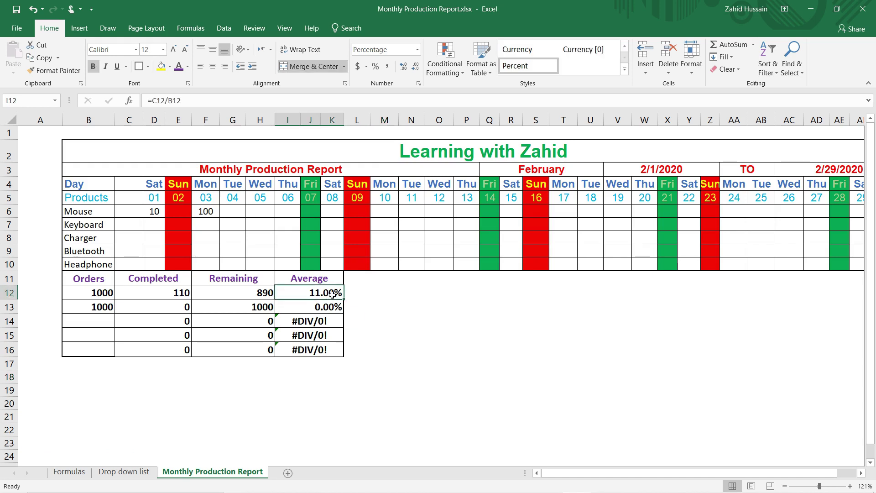
click(179, 101)
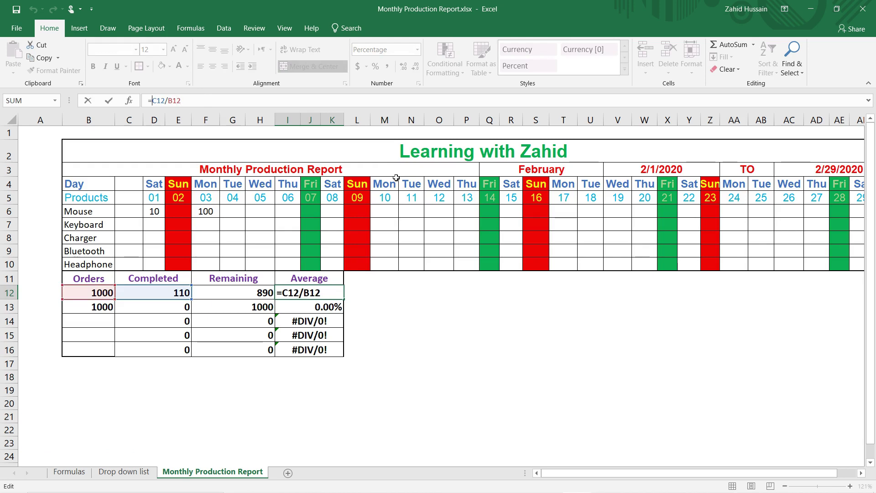
text(ifer)
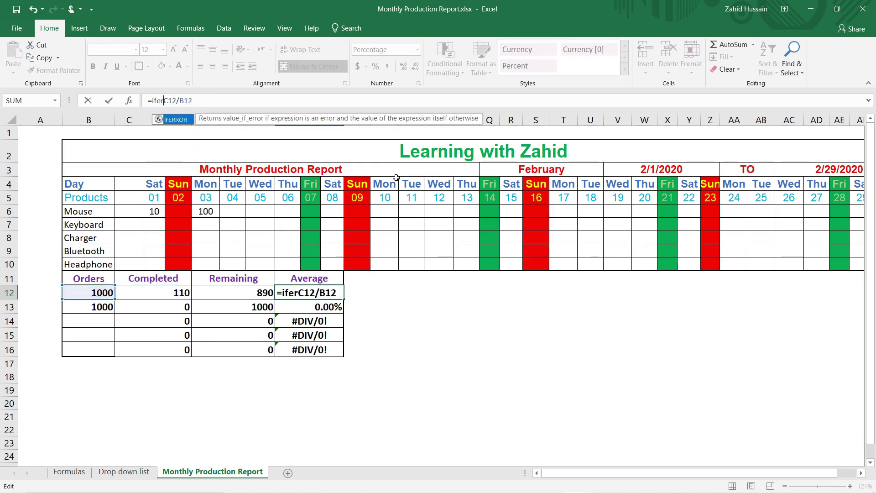
key(Tab)
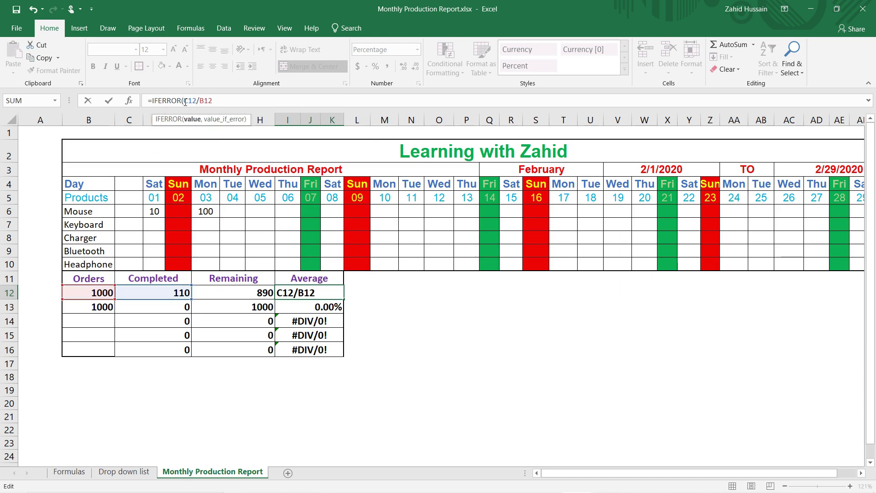
drag(184, 102, 214, 100)
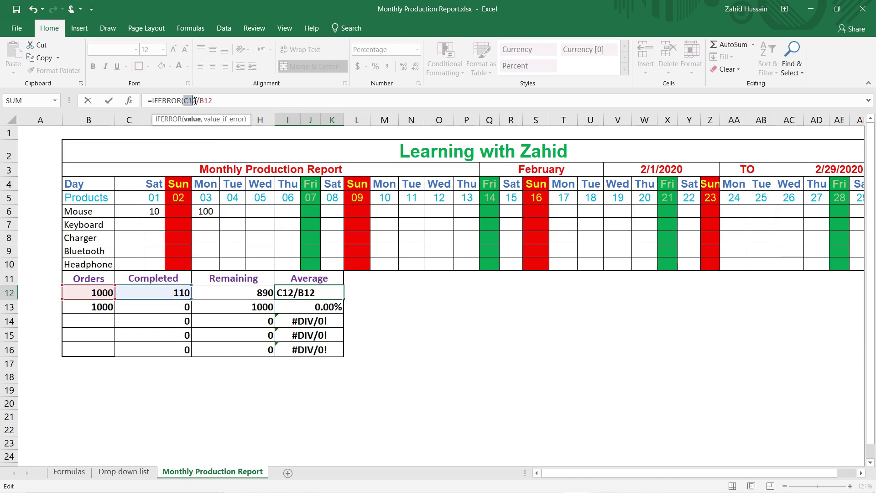
click(220, 102)
text(,)
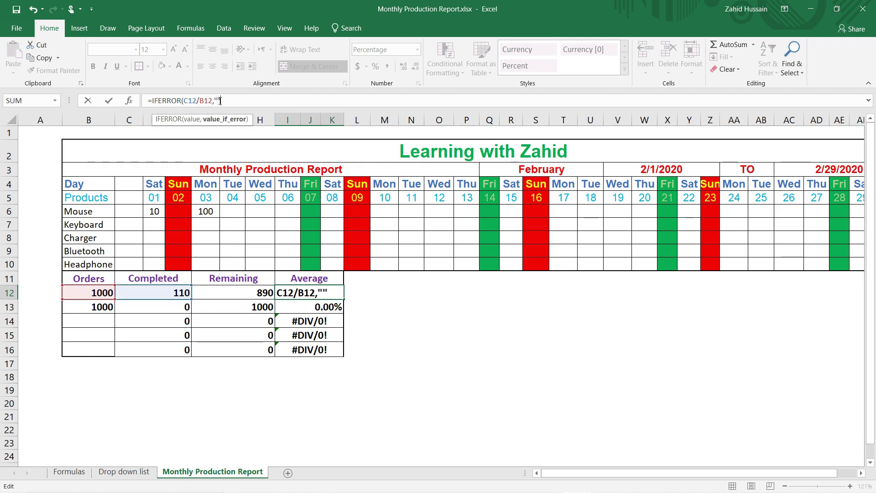
text())
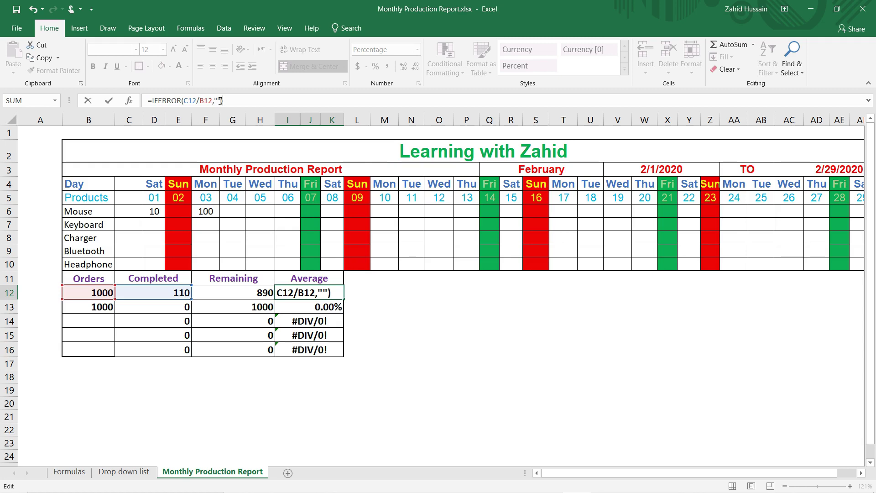
key(Return)
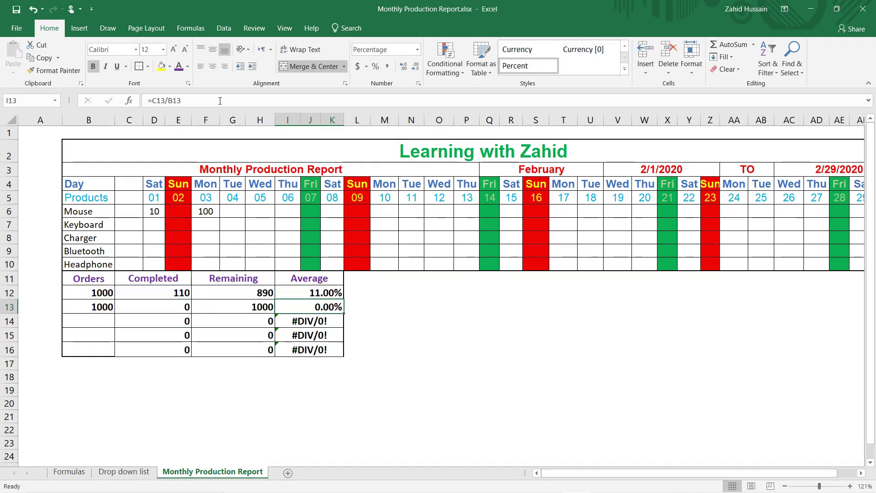
Fill the IFERROR Average formula down from I12 to I16
click(309, 293)
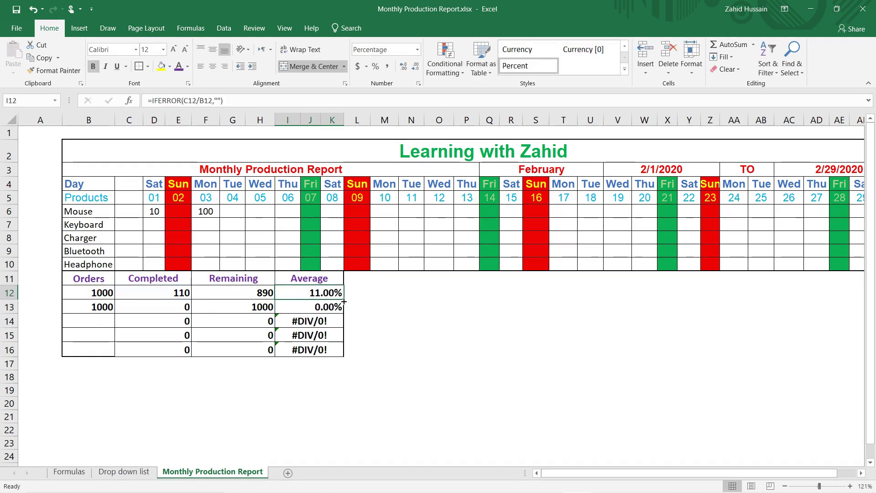
drag(344, 302, 342, 352)
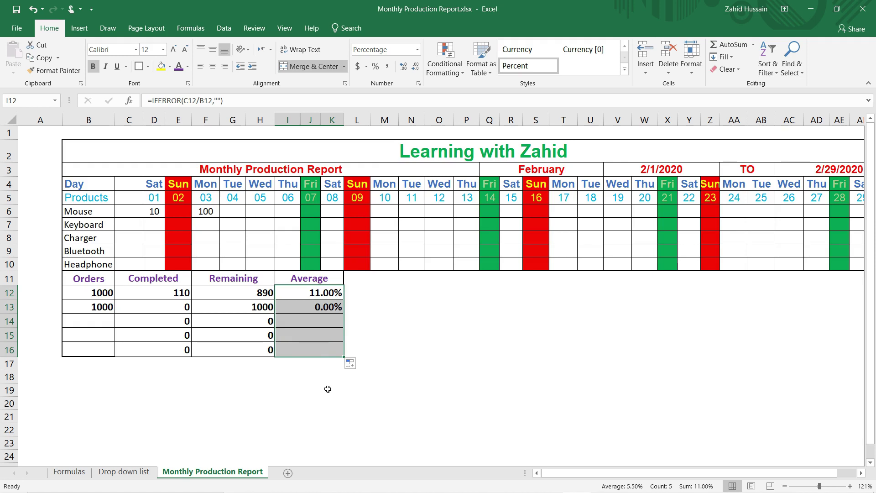
click(309, 321)
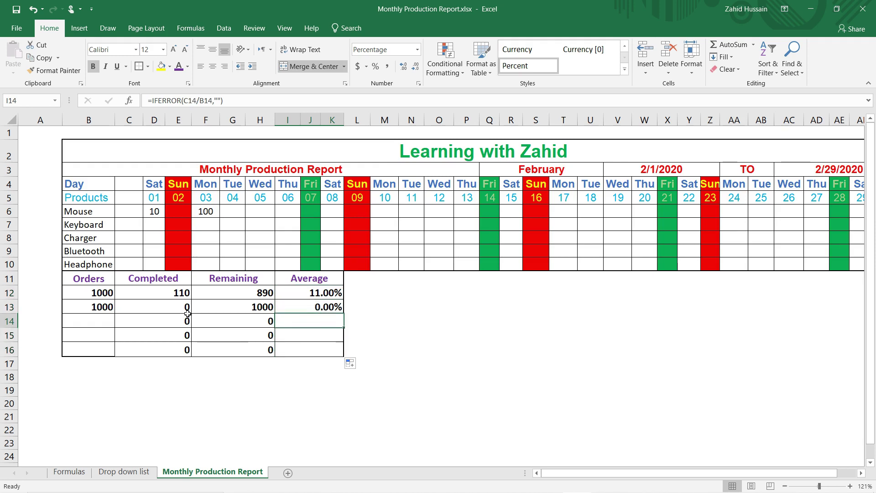
Enter 50 Keyboard units in D7 for Sat 01, giving 50 completed, 950 remaining, 5.00%
click(161, 224)
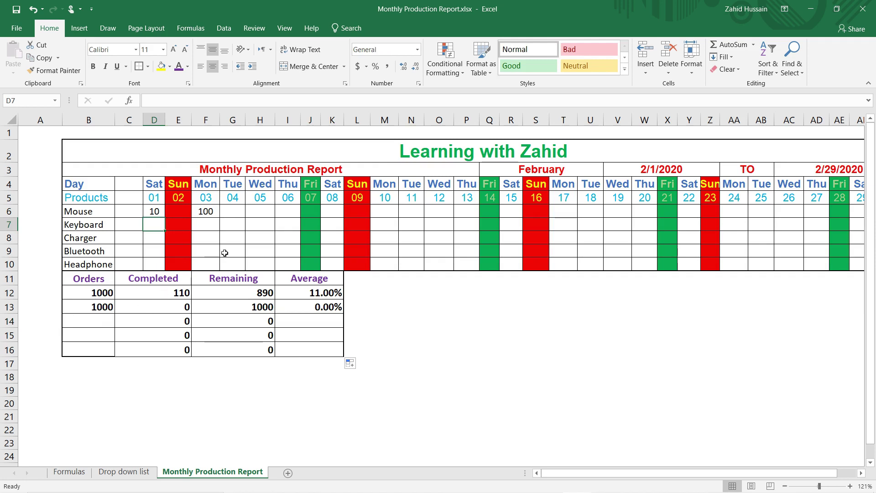
text(50)
key(Return)
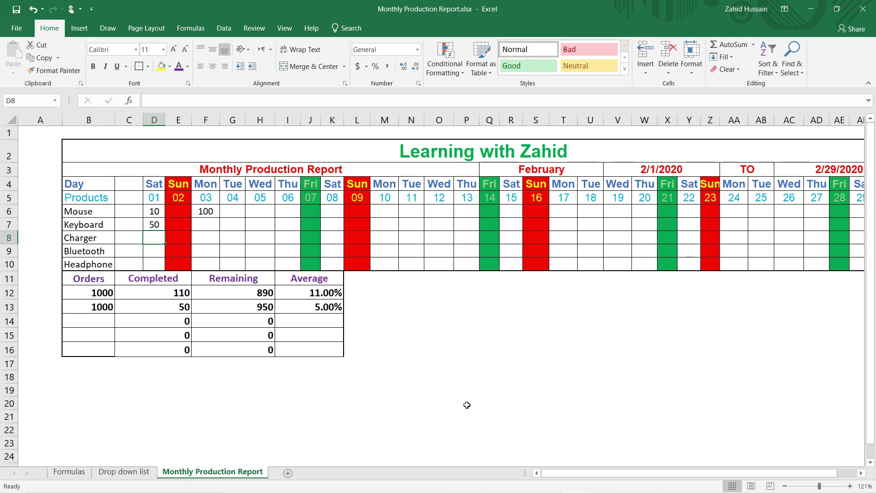
drag(556, 473, 579, 476)
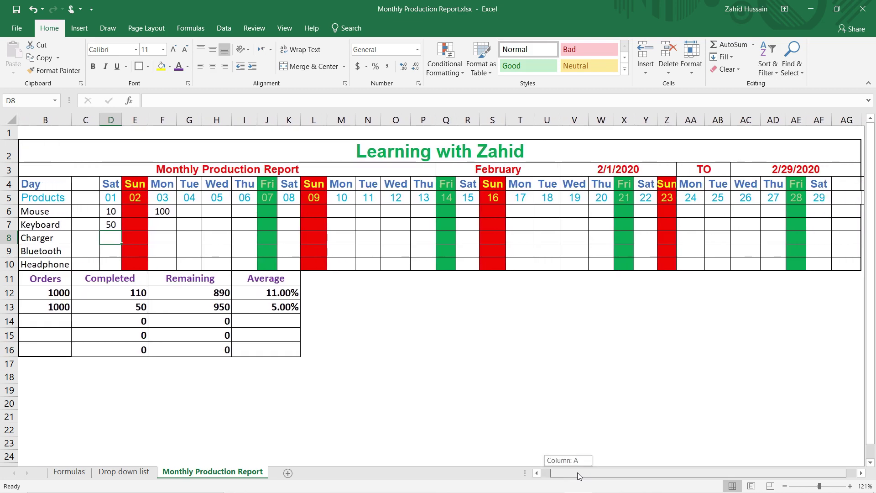